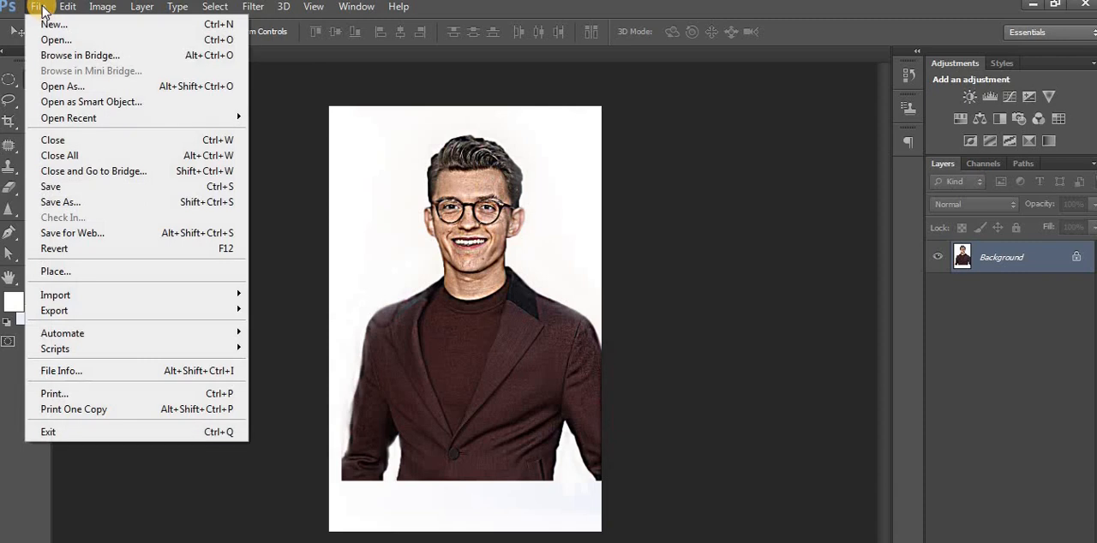
Open dripping-1.jpg and assign the working RGB profile sRGB IEC61966-2.1 to it.
click(56, 39)
click(431, 177)
click(634, 299)
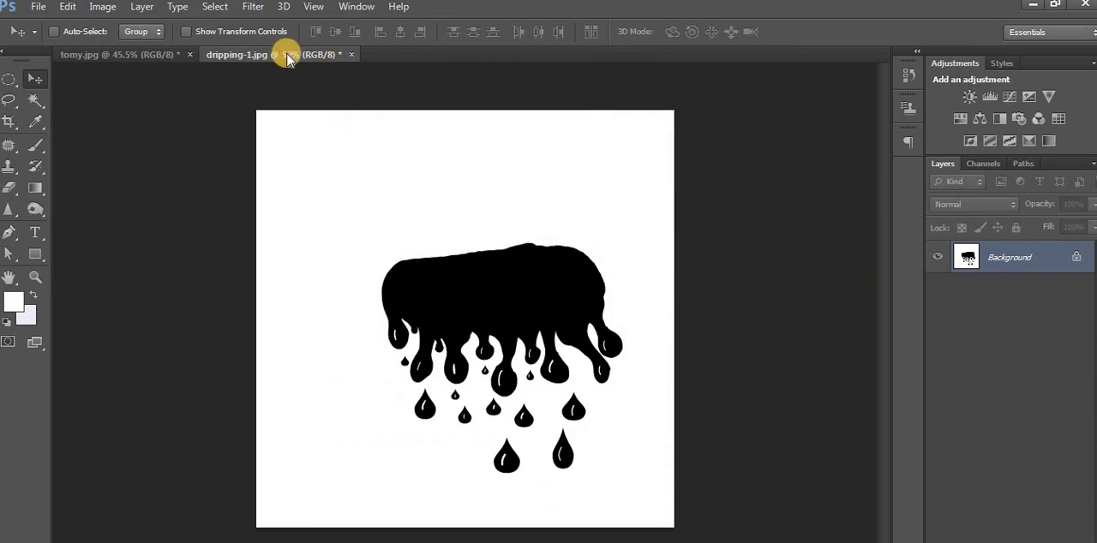
Copy the drip artwork into the tomy.jpg portrait as a new layer and close dripping-1.jpg.
drag(289, 54, 265, 60)
drag(533, 51, 681, 48)
drag(533, 54, 20, 77)
drag(458, 180, 157, 242)
click(742, 53)
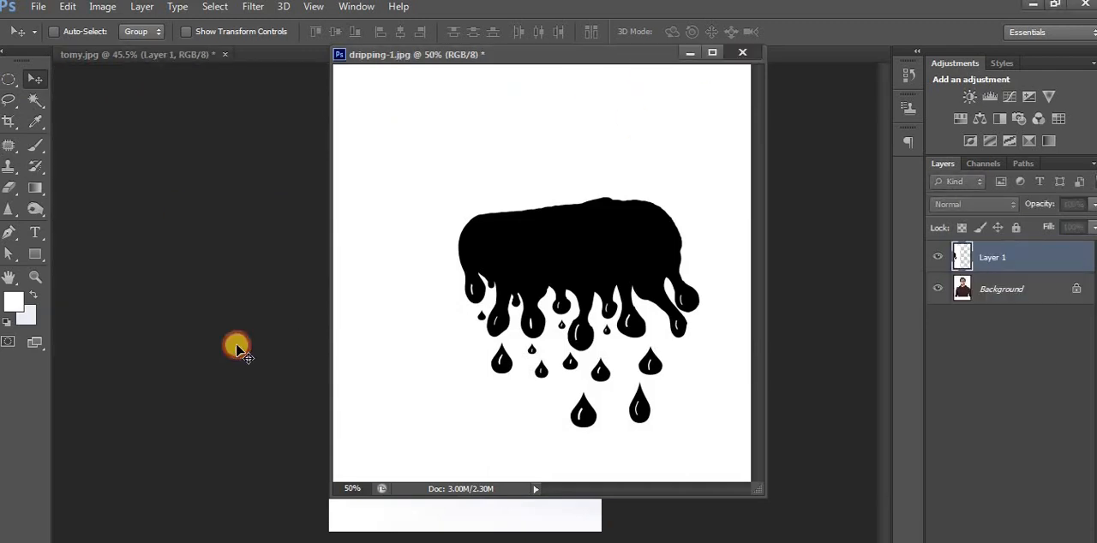
Move the drip layer down over the man's torso and rotate it to about -1.96°.
drag(362, 233, 434, 247)
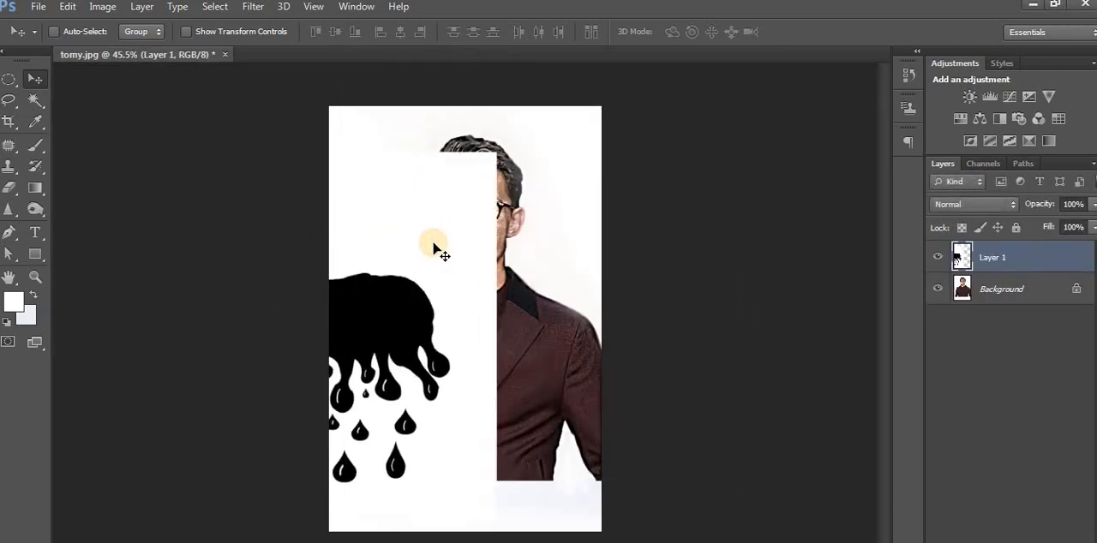
click(67, 7)
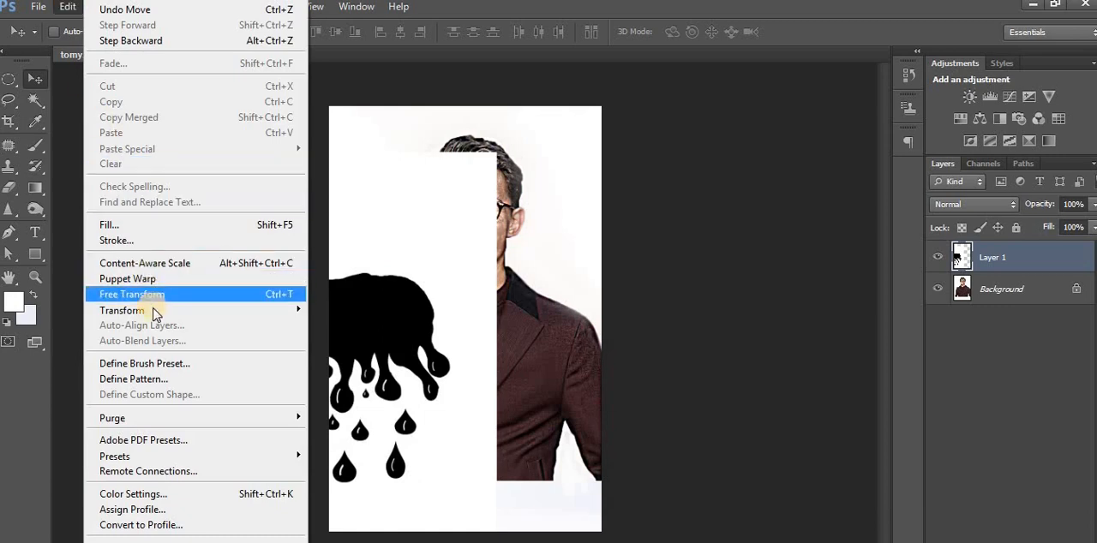
mouse_move(155, 312)
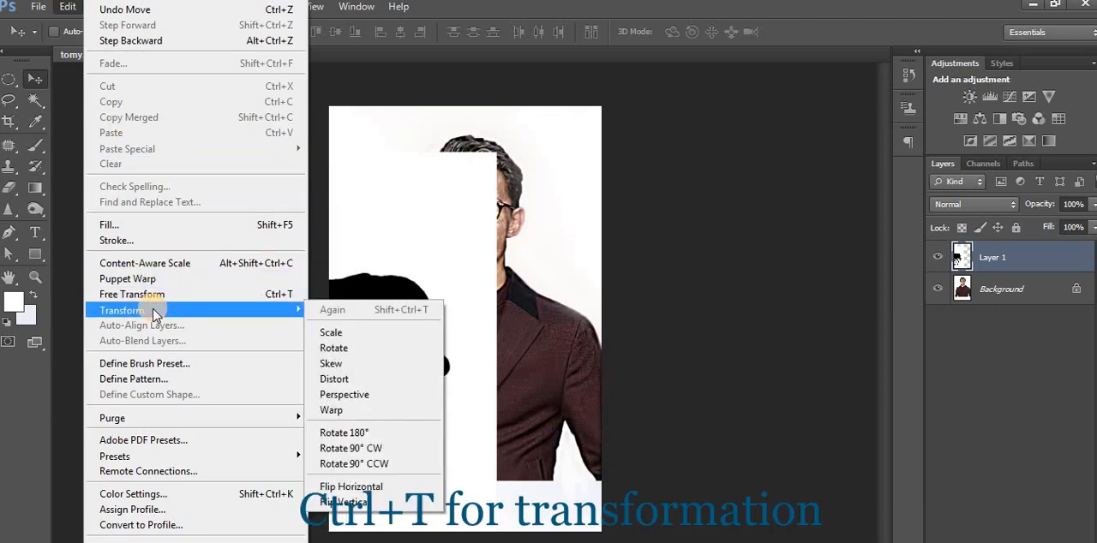
click(334, 348)
drag(492, 155, 596, 114)
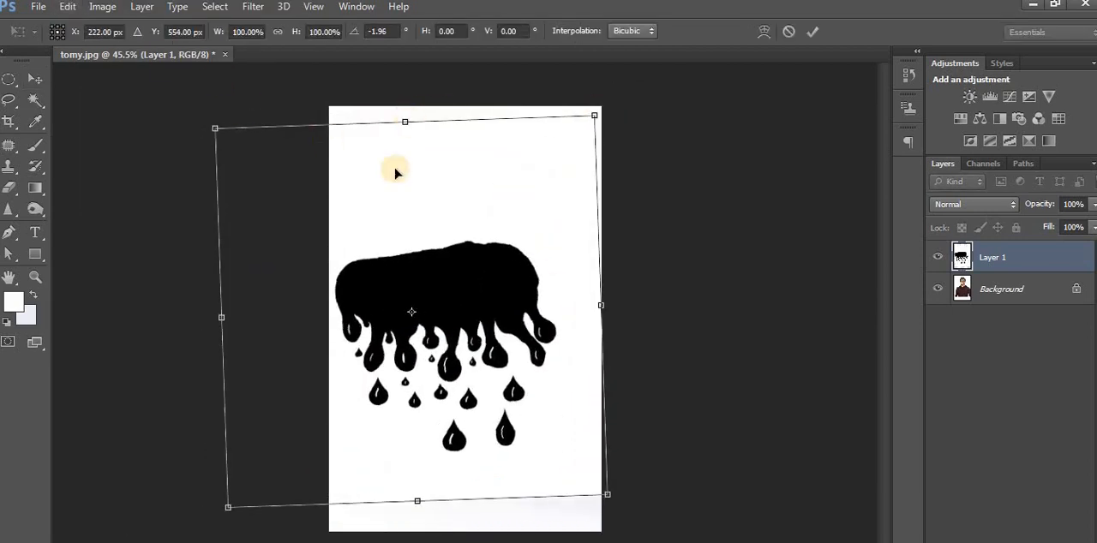
drag(410, 232, 463, 292)
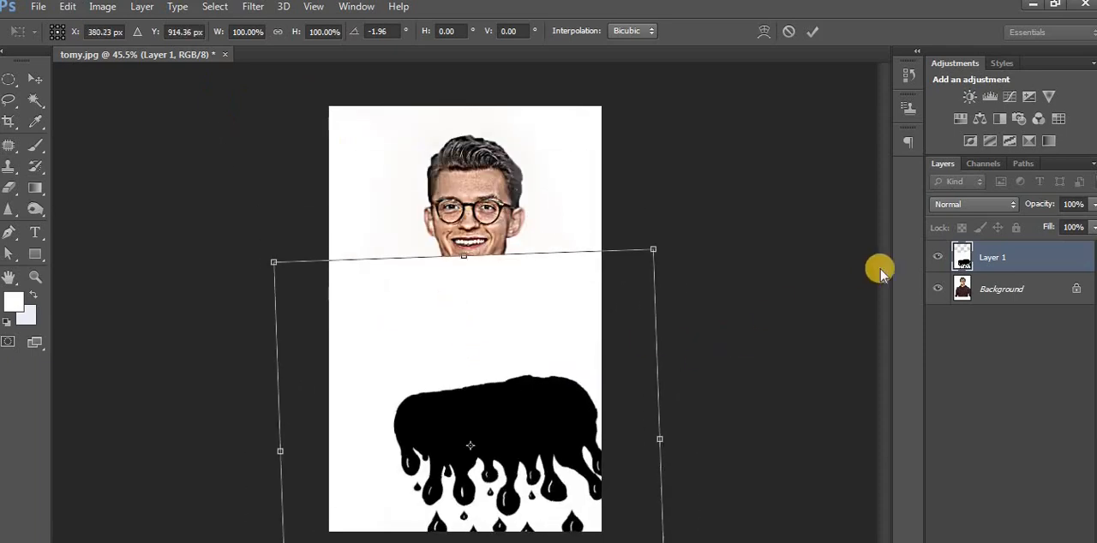
Reduce the drip layer's opacity to 26% and align the drips over the chest with a rotation of about 0.25°.
drag(1090, 204, 1034, 224)
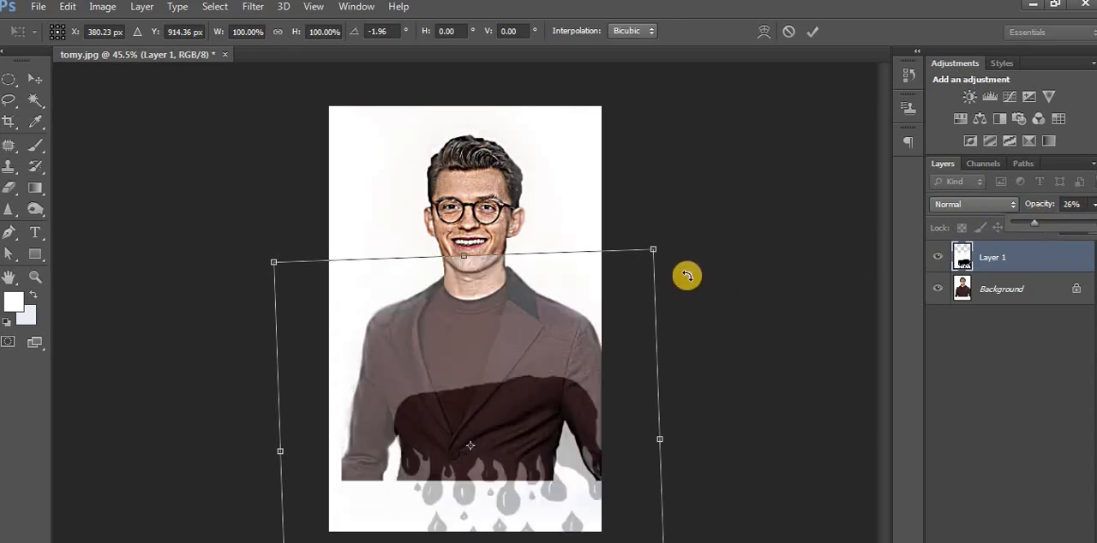
mouse_move(656, 250)
mouse_down()
mouse_move(669, 265)
mouse_move(660, 257)
mouse_up()
drag(557, 332, 545, 289)
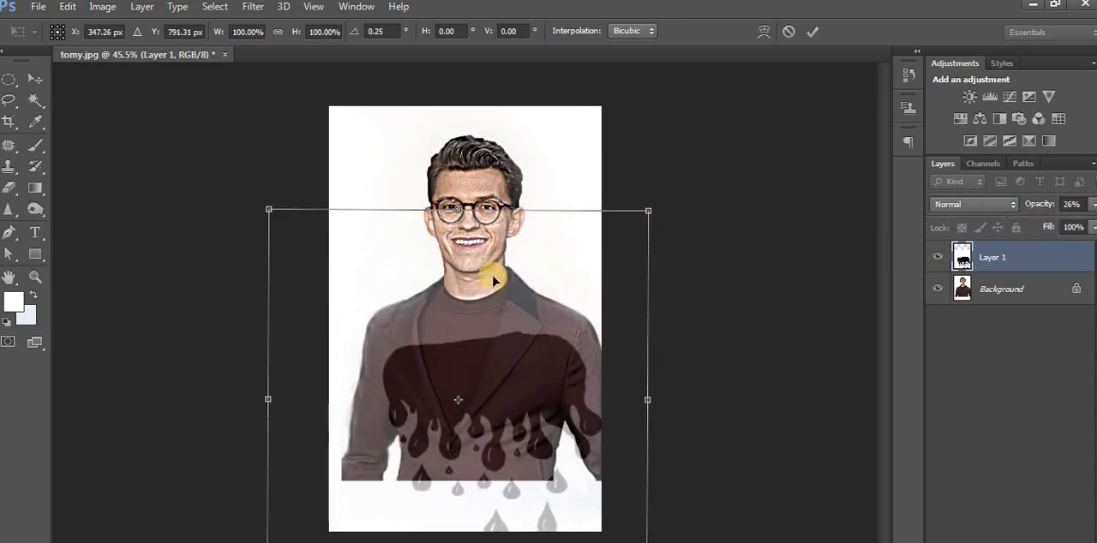
key(Return)
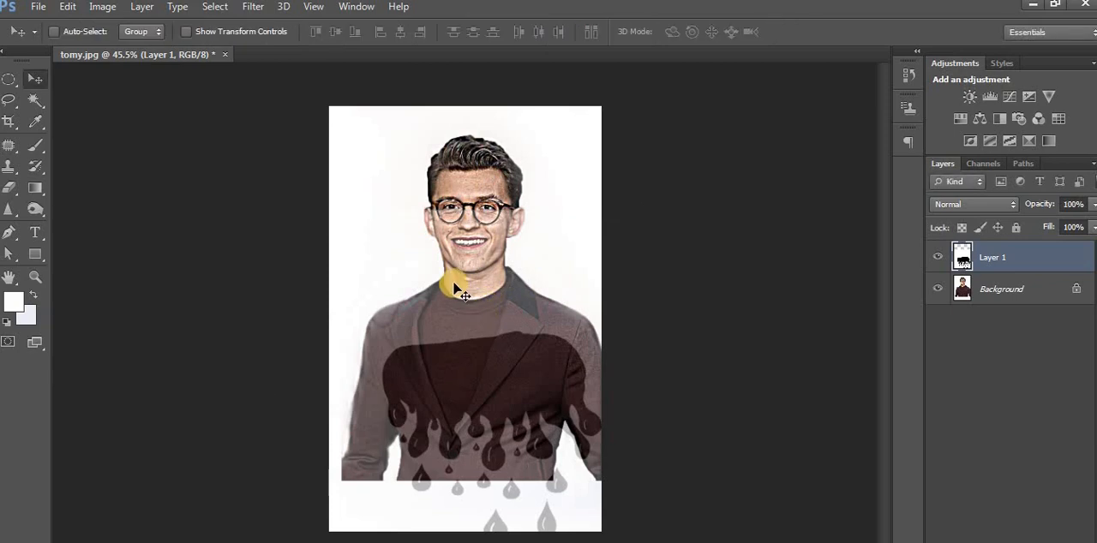
Scale the drip layer to about 92% width and 86% height and rotate it about 5.5° over the jacket.
key(ctrl+t)
drag(265, 208, 298, 264)
drag(363, 304, 336, 237)
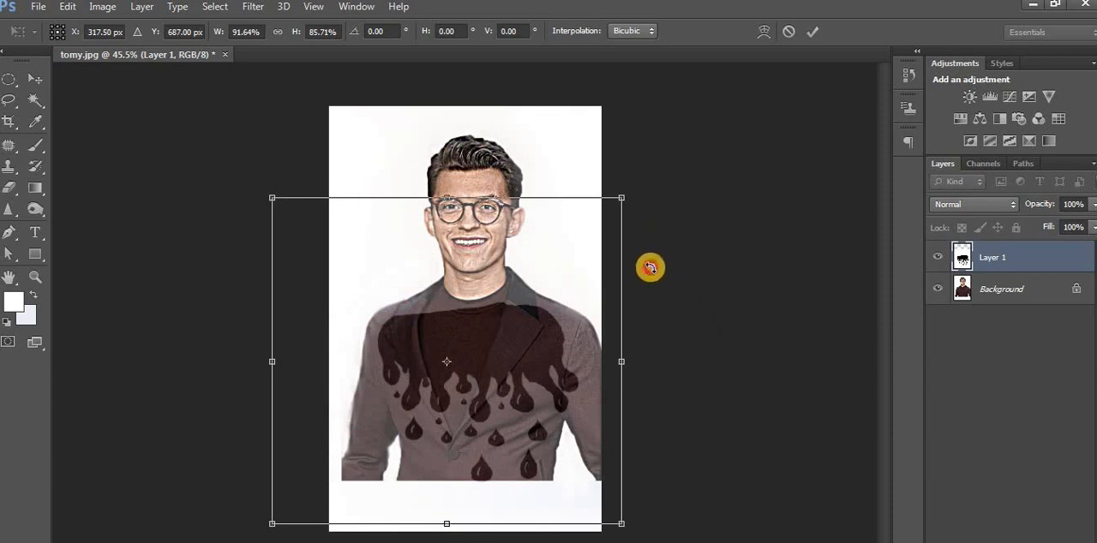
drag(643, 250, 650, 270)
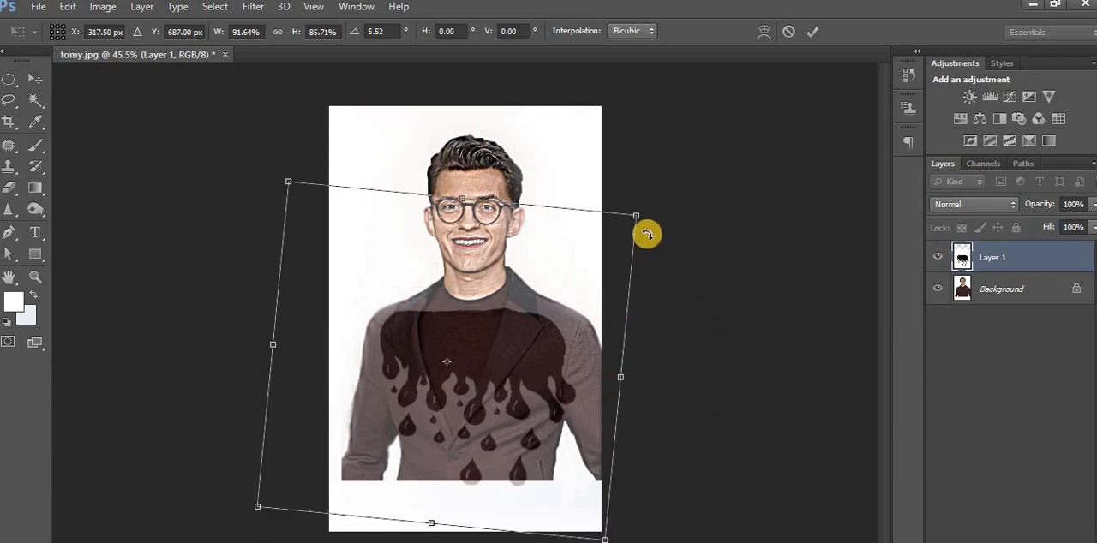
Distort the drip layer by pulling its upper corners and top edge outward until the black shape spans both shoulders.
drag(638, 218, 676, 186)
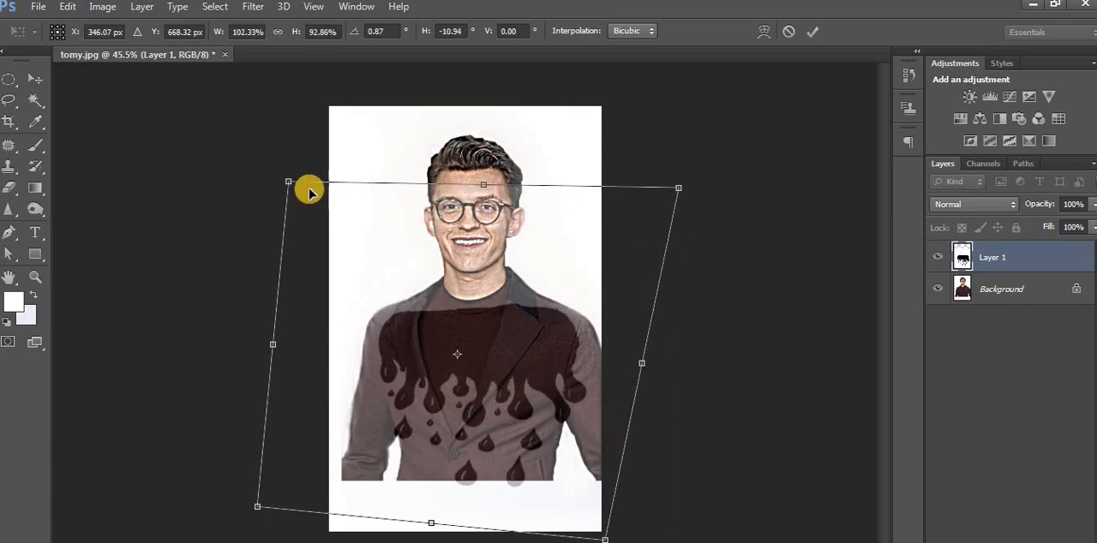
drag(288, 184, 234, 146)
drag(679, 192, 720, 159)
drag(565, 276, 571, 273)
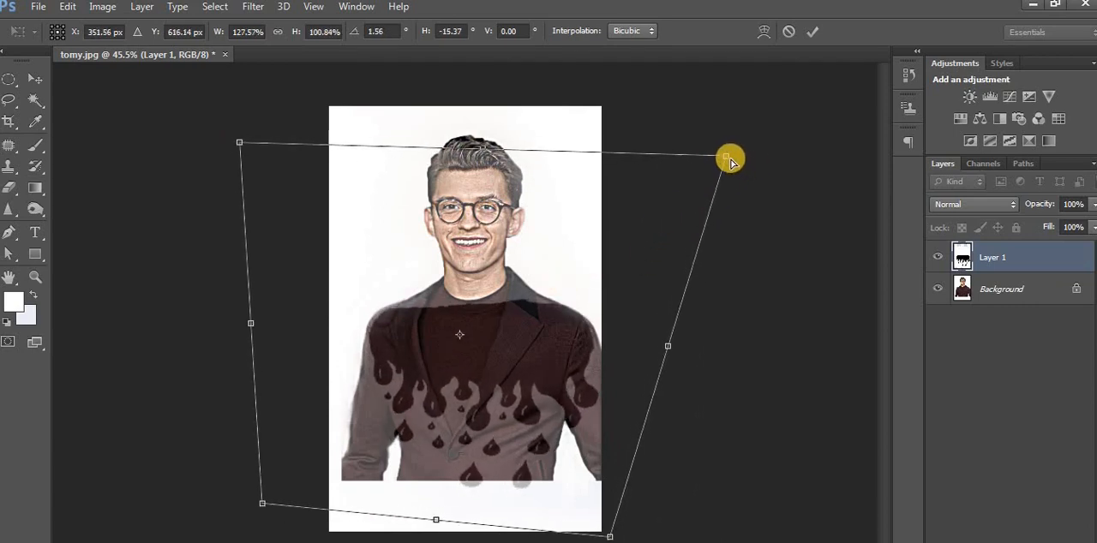
drag(729, 159, 735, 156)
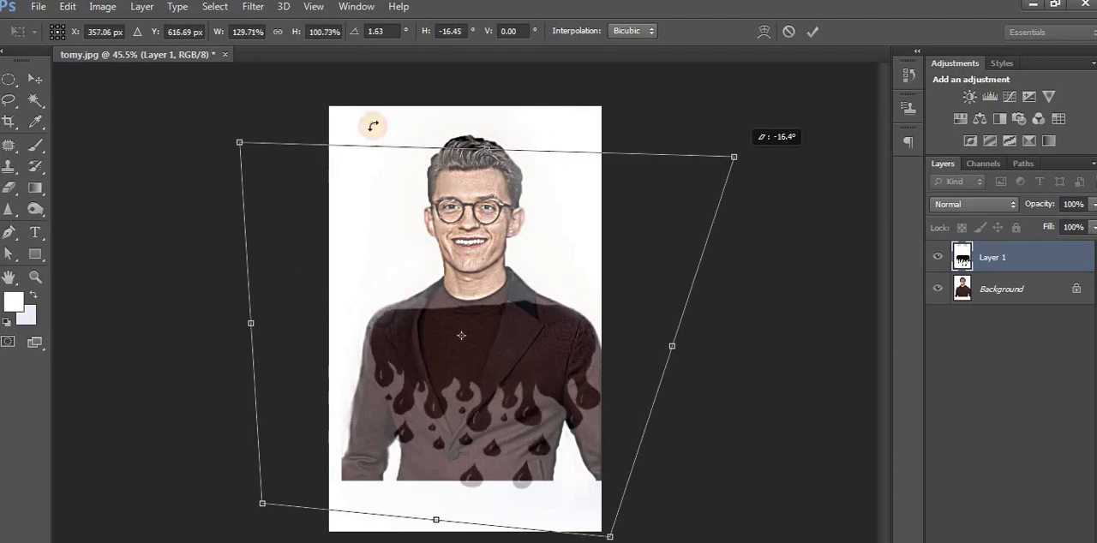
drag(233, 149, 205, 130)
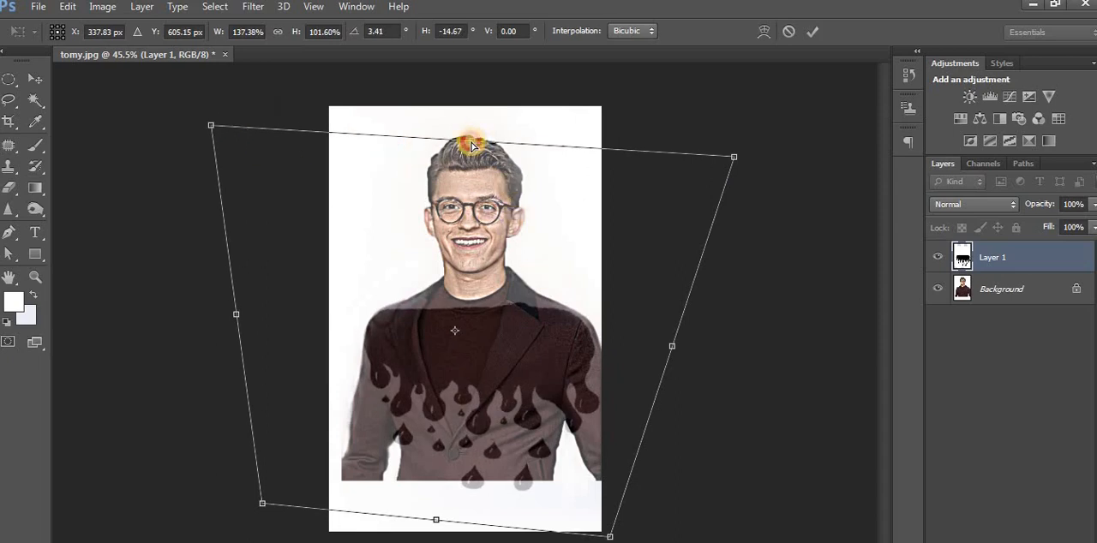
drag(471, 144, 477, 131)
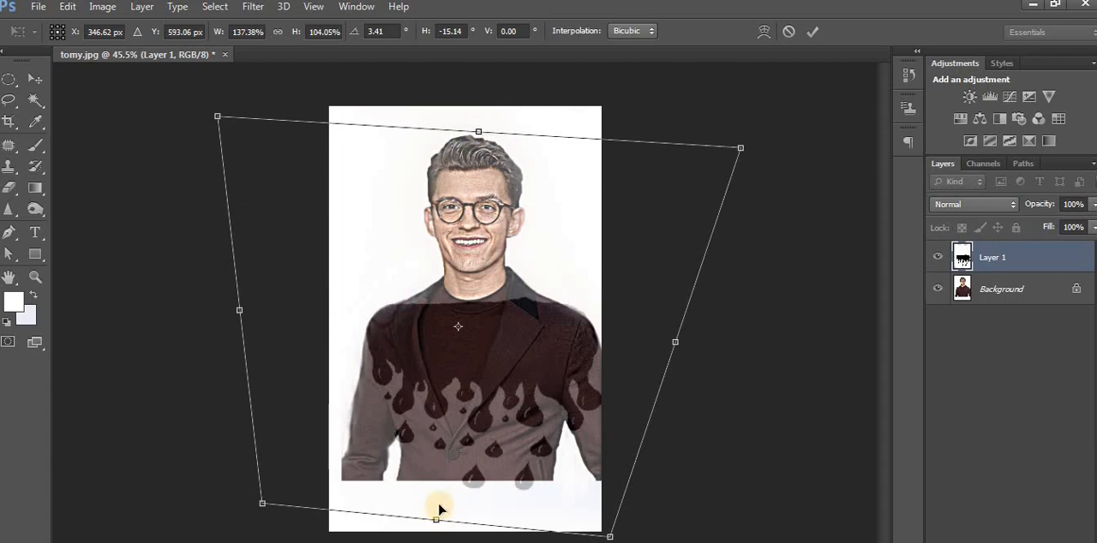
key(Return)
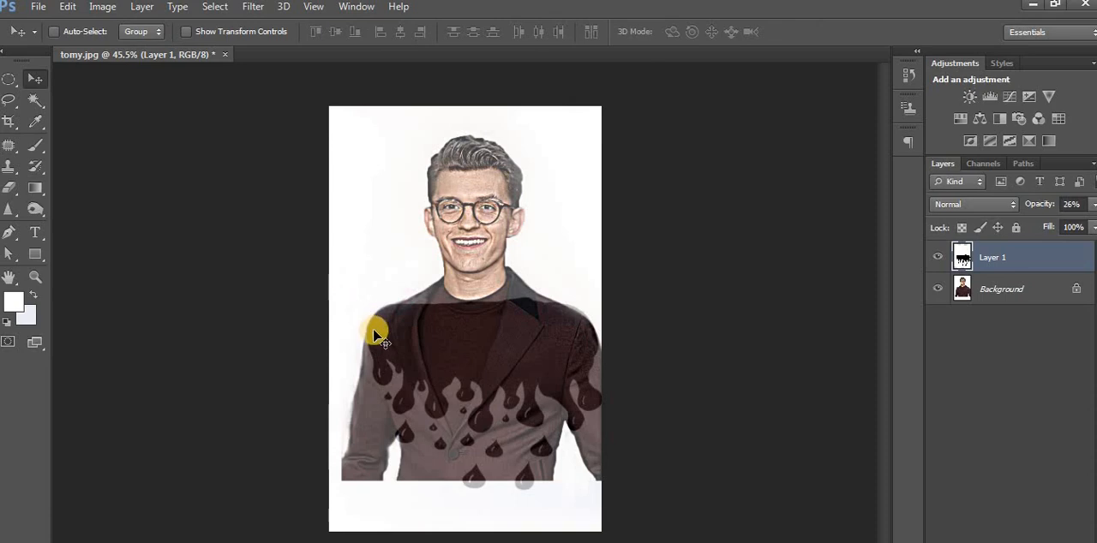
Set the Eraser size to 35 and the drip layer's blending mode to Screen.
drag(8, 187, 89, 192)
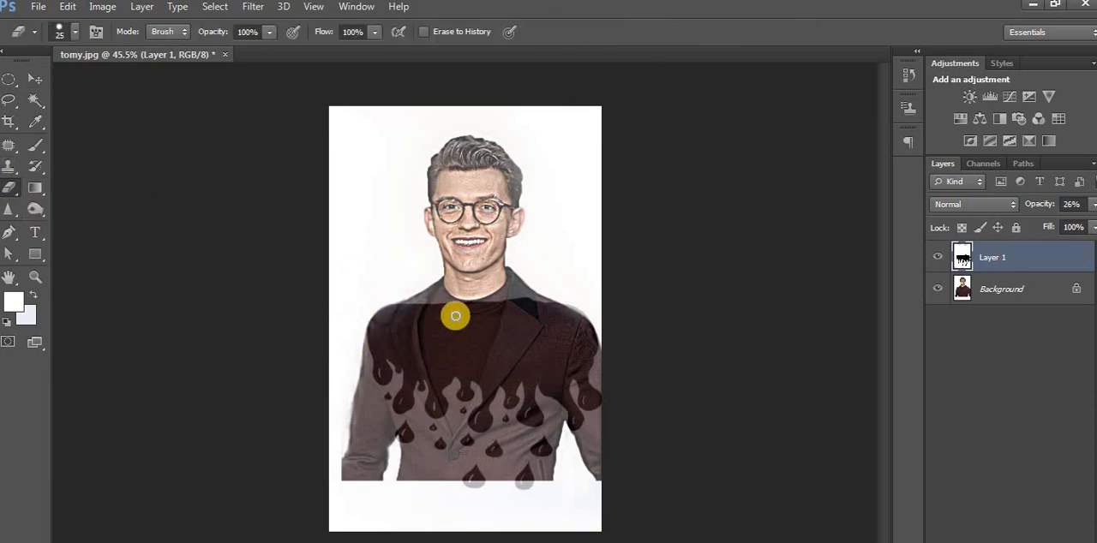
key(bracketright)
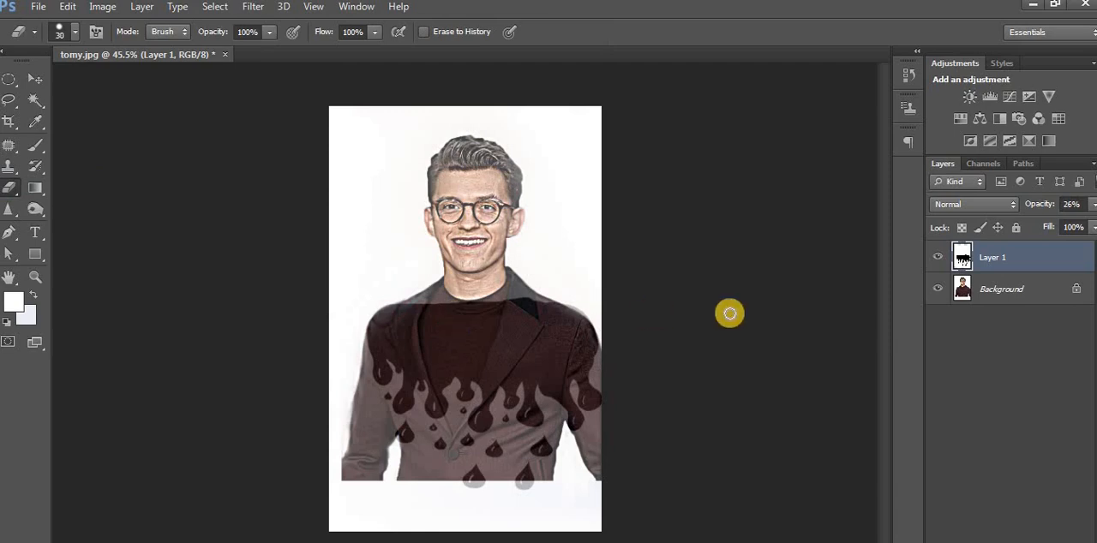
key(bracketright)
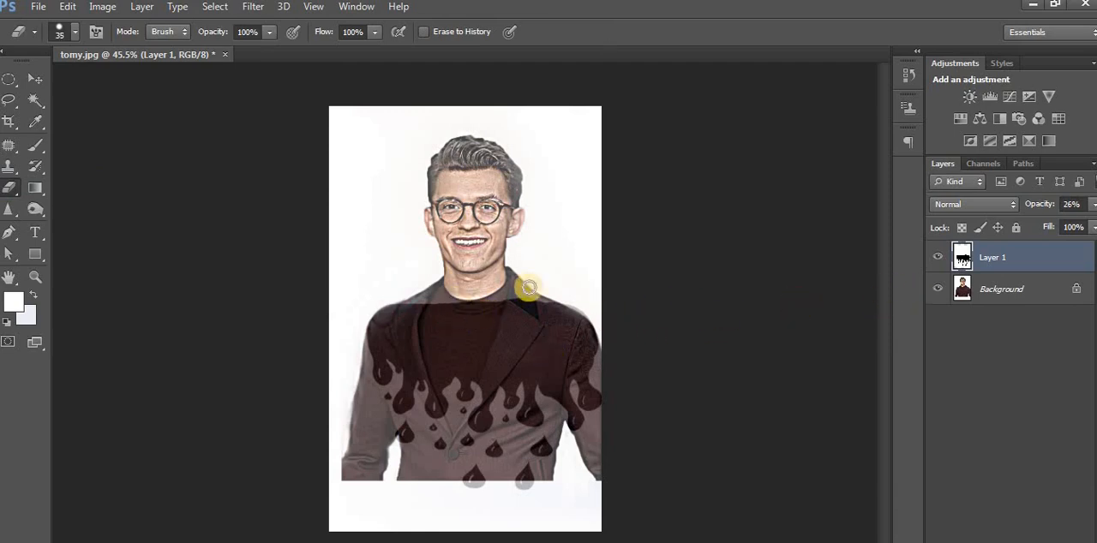
click(1007, 206)
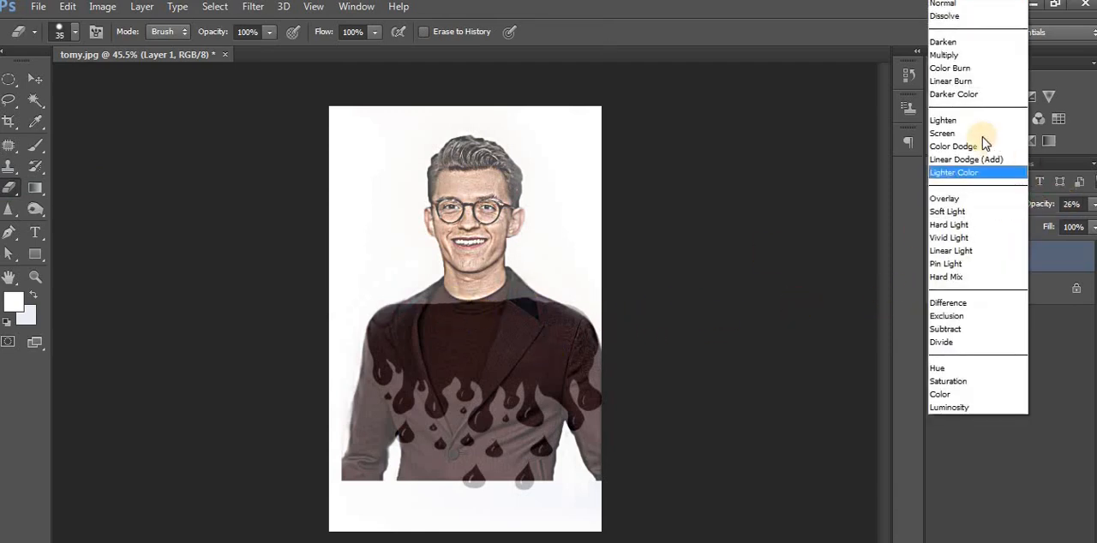
click(979, 137)
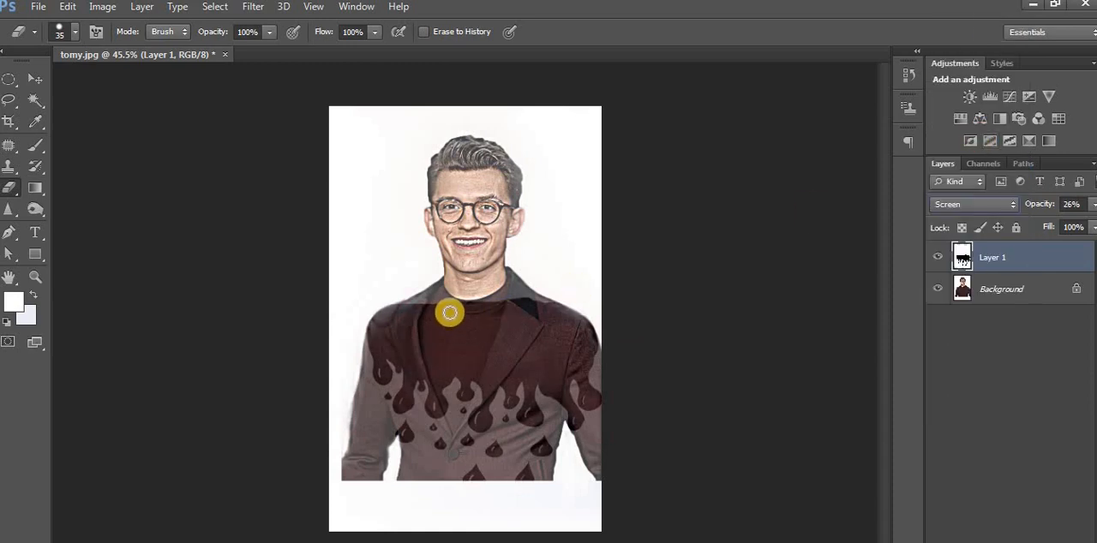
Erase the drip layer's white over the neck, collar and shoulders and along a strip of the face with the Eraser at size 45.
mouse_move(448, 288)
mouse_down()
mouse_move(403, 309)
mouse_move(455, 277)
mouse_move(404, 307)
mouse_move(440, 306)
mouse_move(463, 282)
mouse_move(457, 321)
mouse_move(464, 259)
mouse_move(494, 307)
mouse_move(491, 271)
mouse_move(501, 290)
mouse_move(543, 306)
mouse_move(520, 291)
mouse_up()
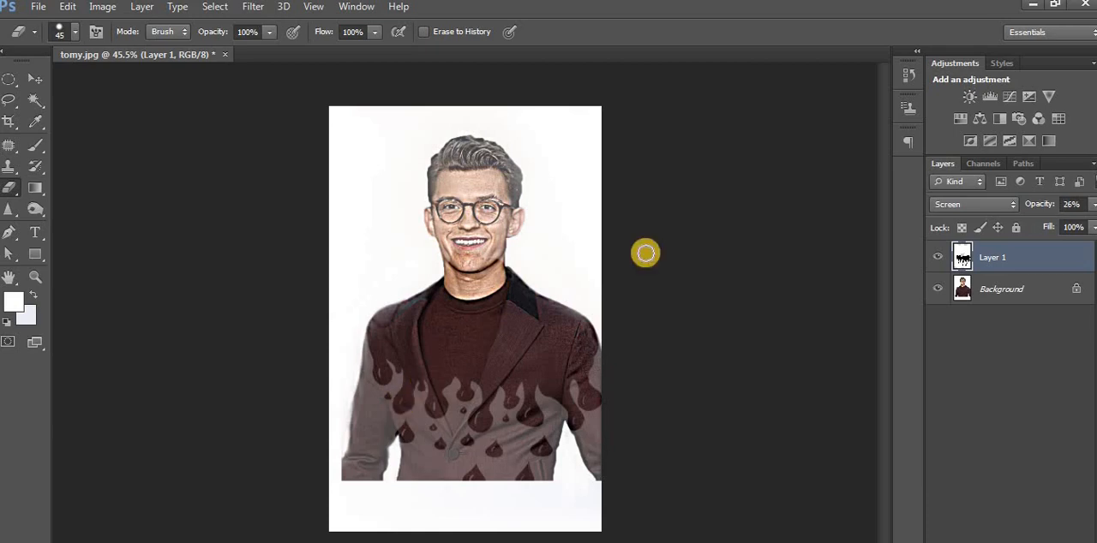
mouse_move(478, 262)
mouse_down()
mouse_move(468, 294)
mouse_move(473, 389)
mouse_up()
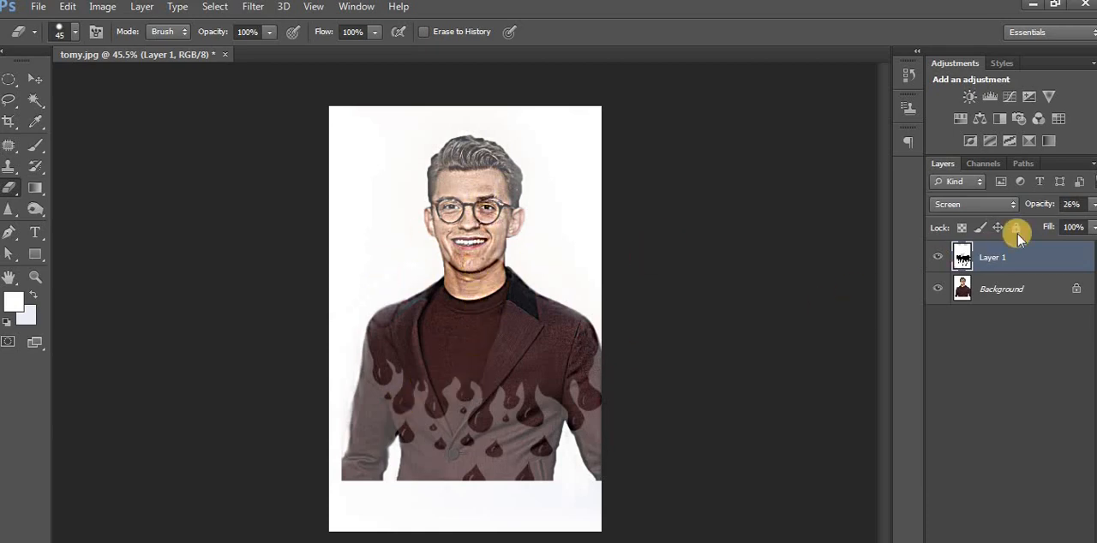
drag(396, 319, 539, 310)
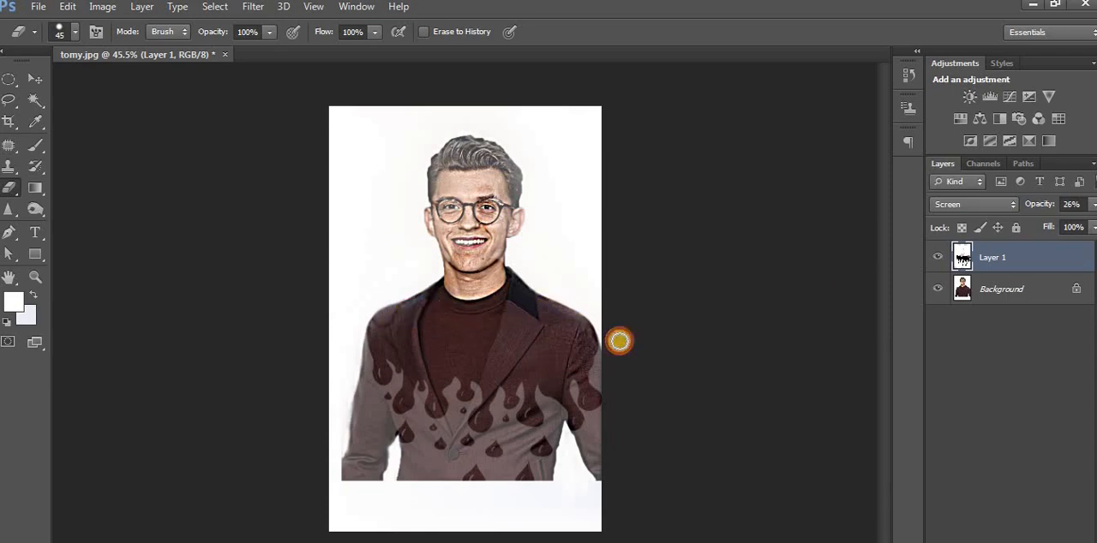
Raise the drip layer's opacity to 100% and enlarge the Eraser to size 125.
drag(1091, 208, 1068, 224)
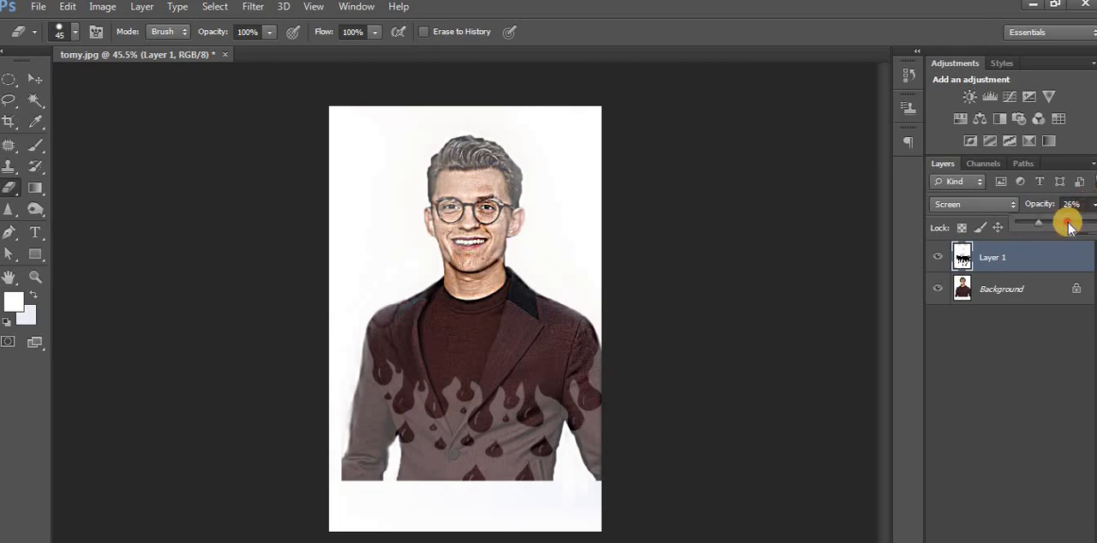
click(504, 220)
key(bracketright)
key(bracketright)
key(bracketright)
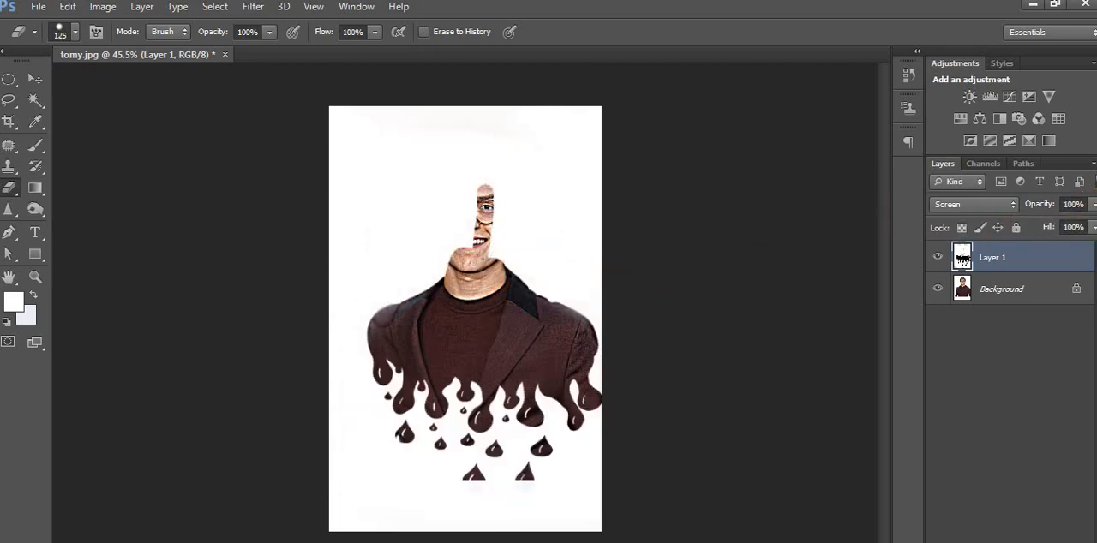
Lower the drip layer's fill to 57% and erase the remaining white over the head and upper background with the Eraser at size 250.
drag(1091, 226, 1054, 240)
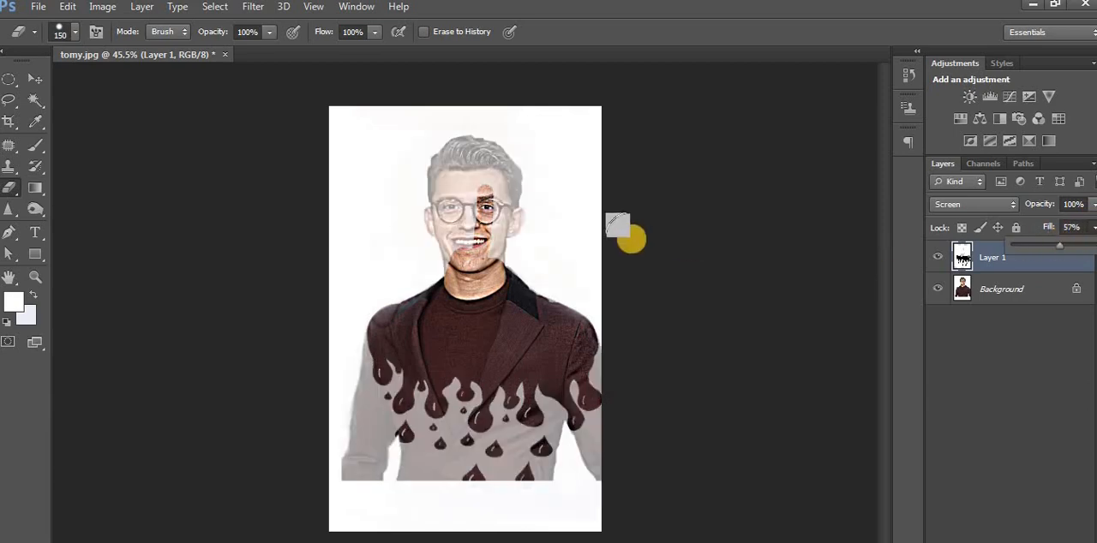
key(bracketright)
mouse_move(623, 220)
mouse_down()
mouse_move(245, 199)
mouse_move(703, 182)
mouse_move(669, 169)
mouse_move(340, 147)
mouse_up()
mouse_move(650, 130)
mouse_down()
mouse_move(628, 216)
mouse_move(611, 239)
mouse_move(542, 250)
mouse_move(466, 233)
mouse_move(268, 231)
mouse_move(688, 203)
mouse_up()
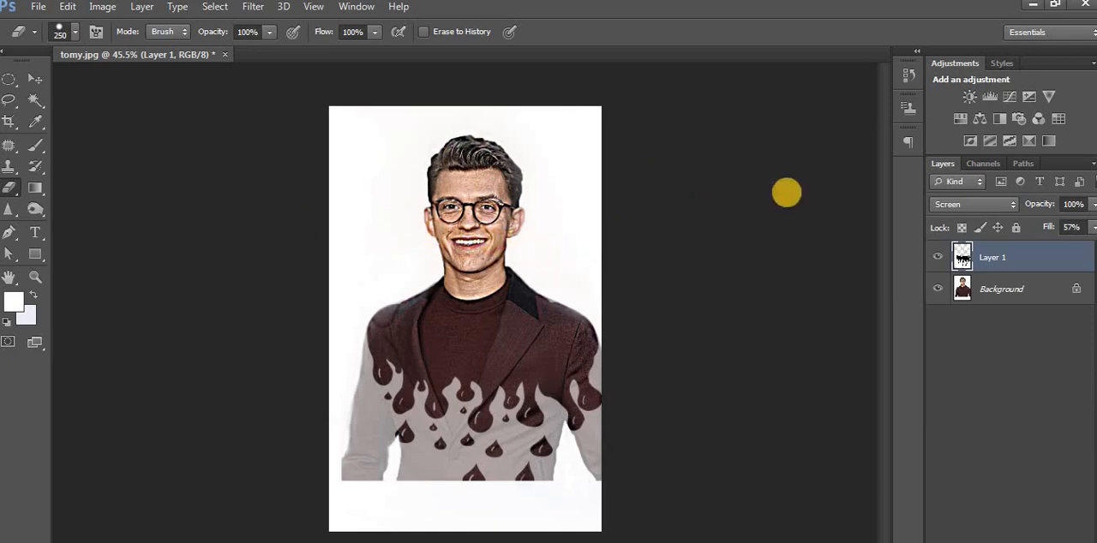
Keep the drip layer's opacity at 100% and set its fill to 100%.
click(1093, 203)
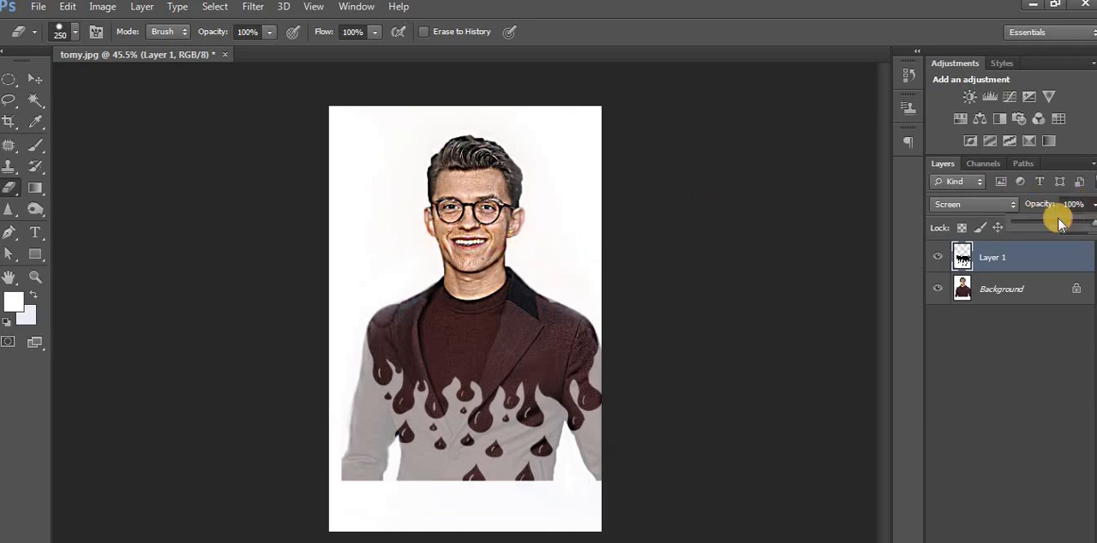
drag(1043, 223, 1096, 233)
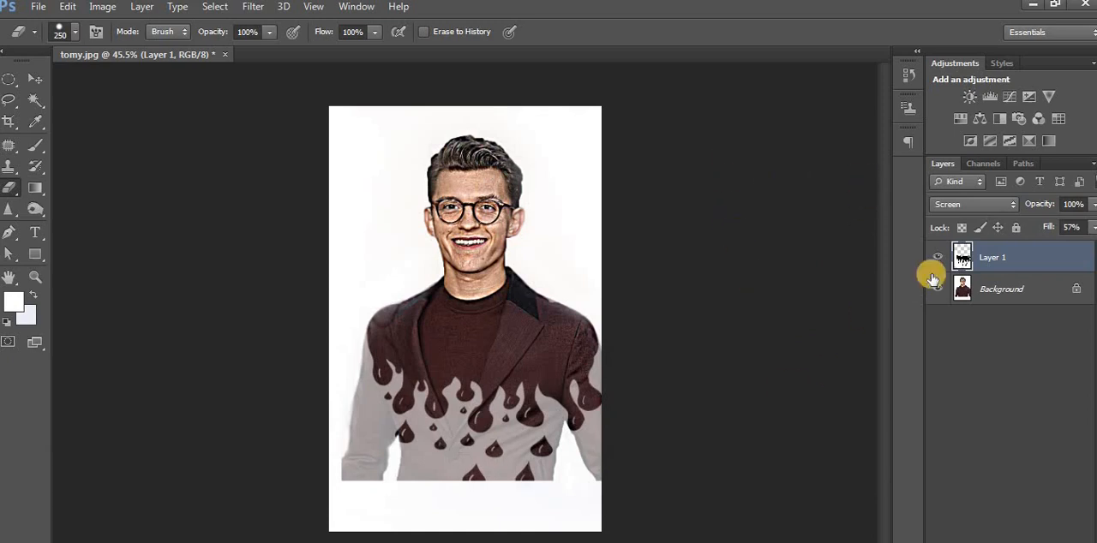
click(1093, 228)
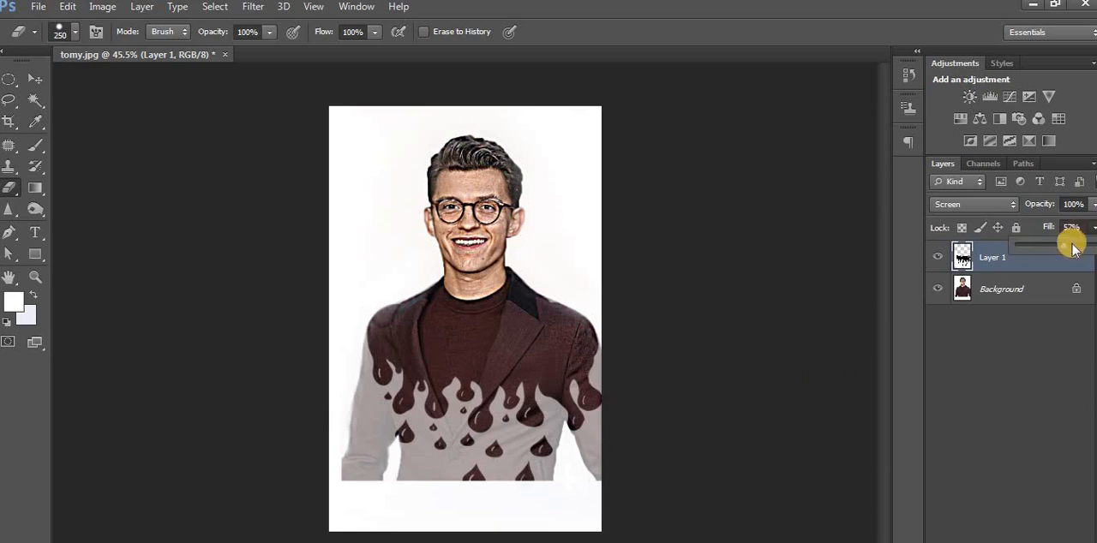
drag(1095, 246, 1096, 246)
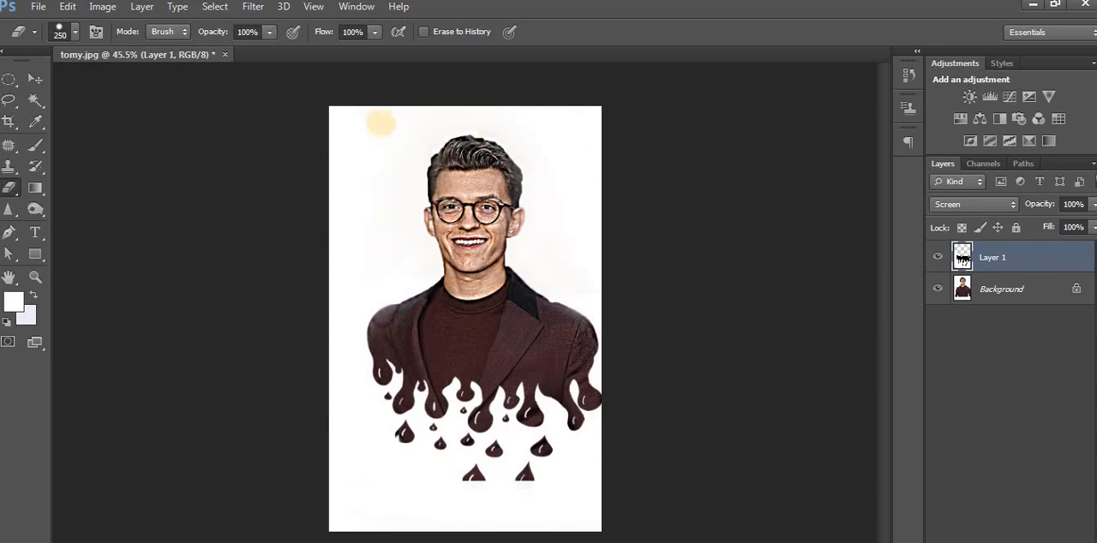
Widen the canvas on both sides of the portrait with the Crop tool and apply the crop.
click(8, 125)
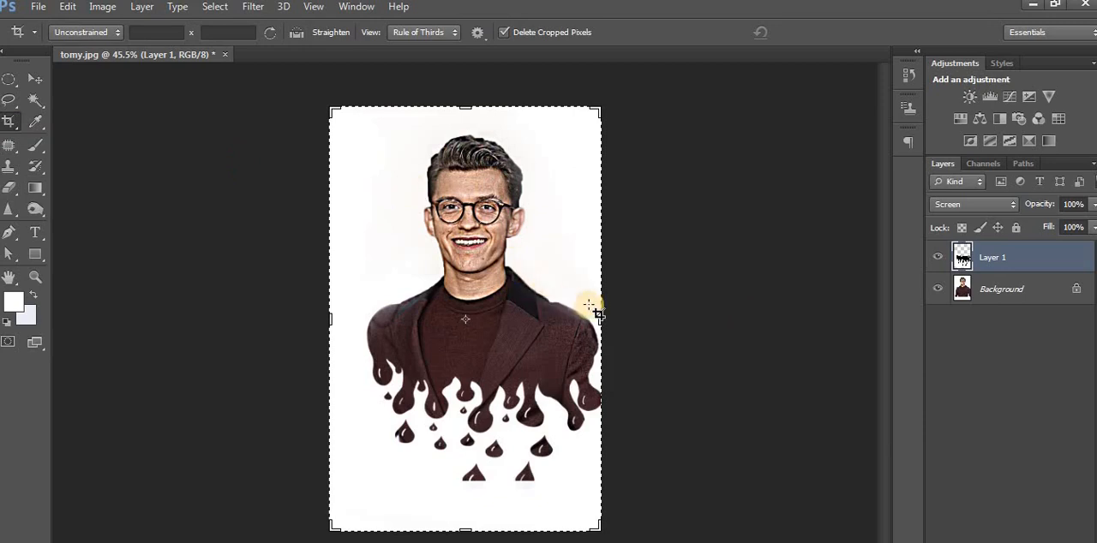
drag(604, 316, 615, 316)
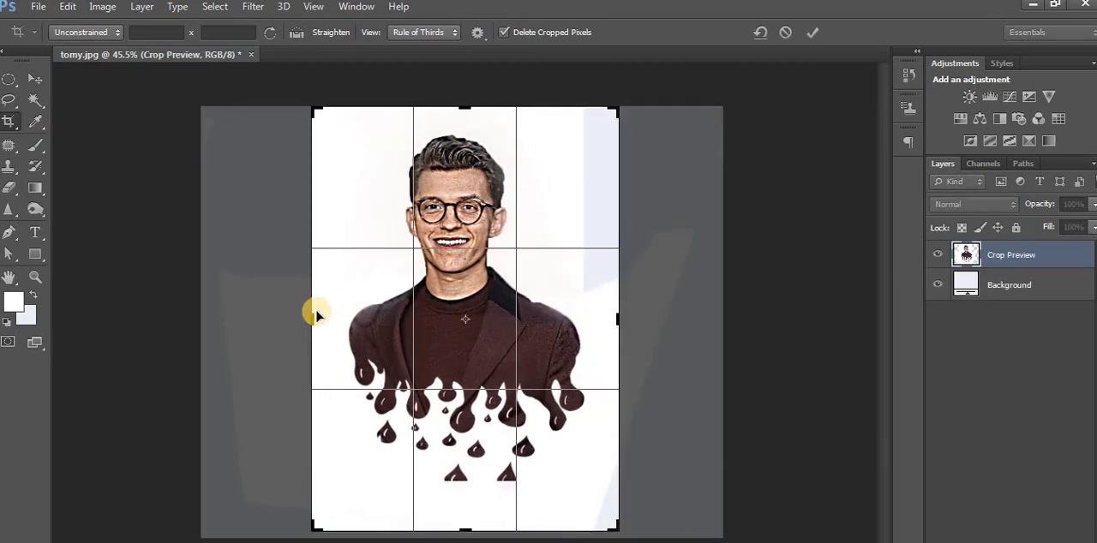
drag(311, 317, 288, 318)
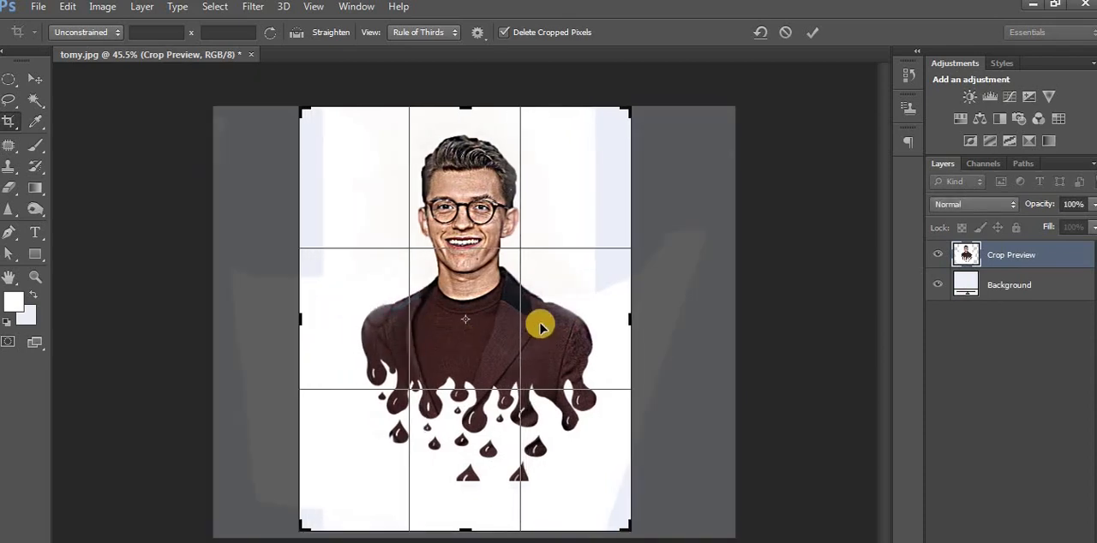
key(Return)
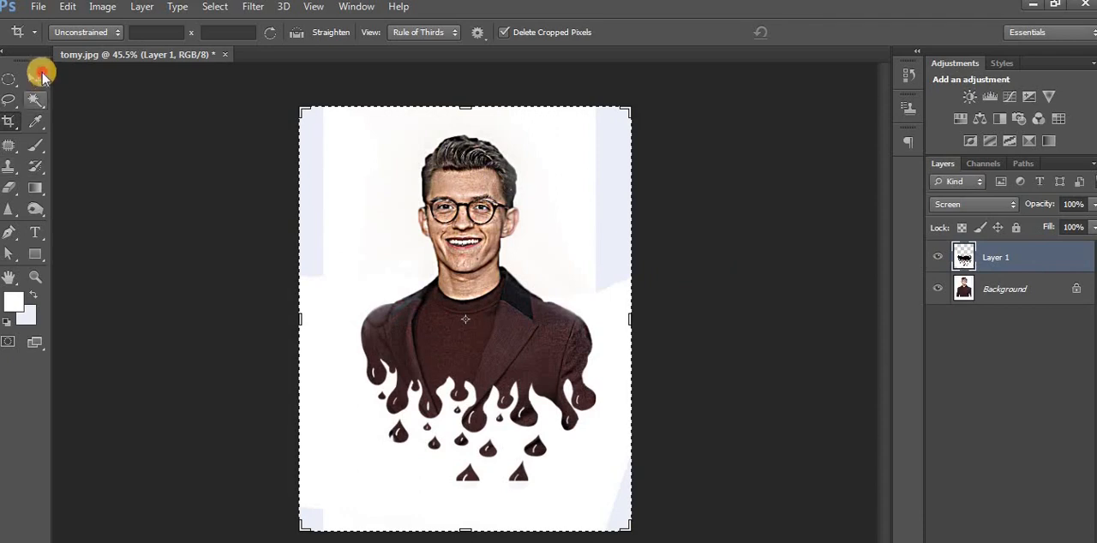
click(40, 77)
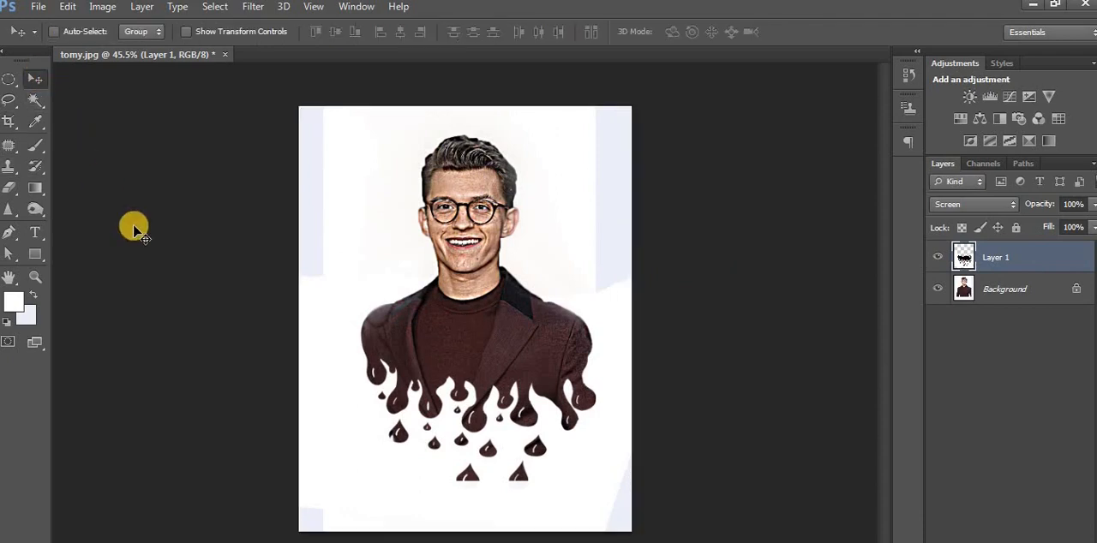
Paint white over the bluish strips along both side edges of the drip layer with the Brush, ending at size 250.
click(35, 145)
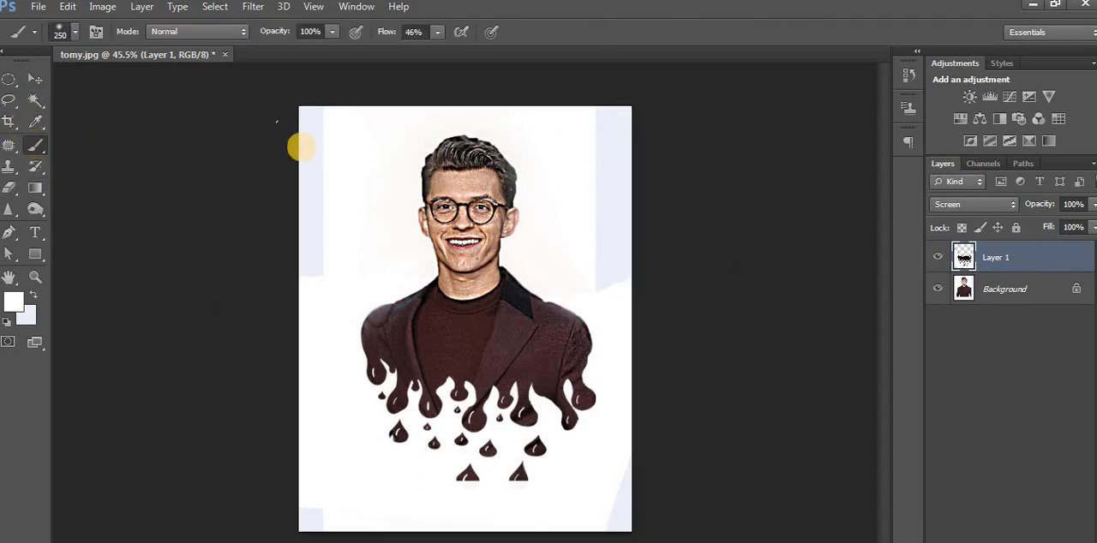
drag(312, 114, 312, 261)
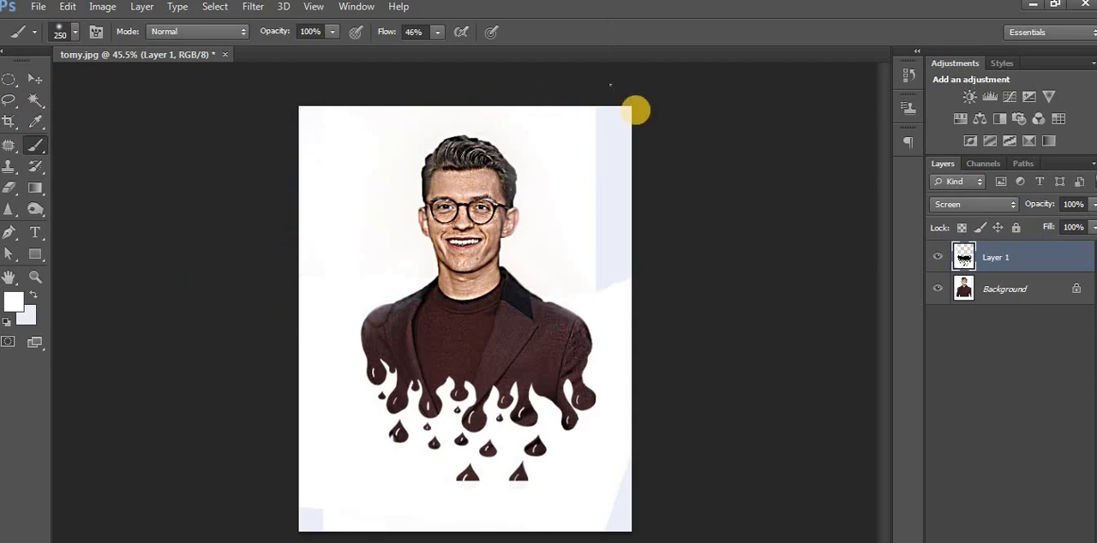
drag(616, 260, 629, 294)
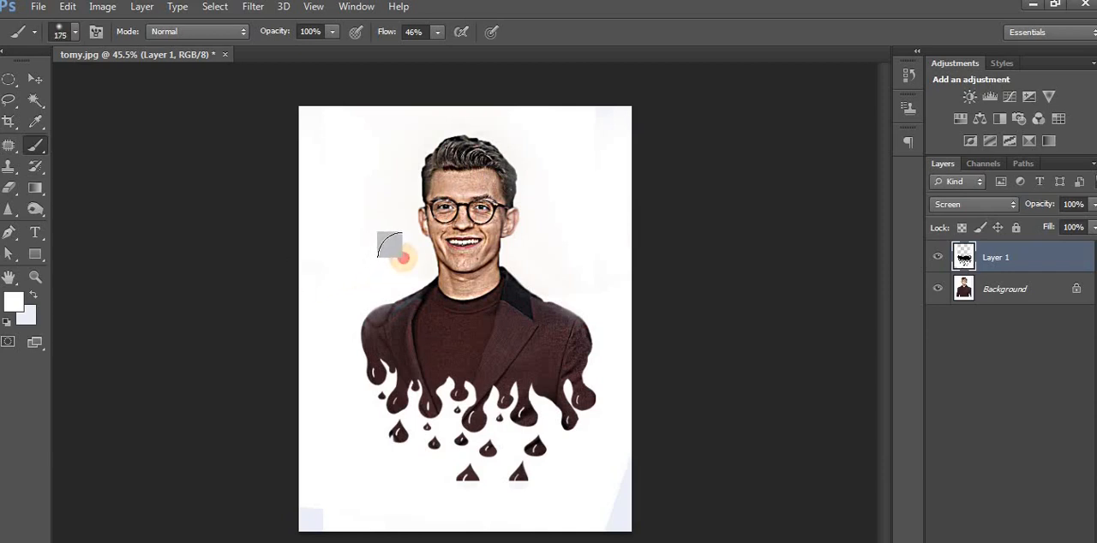
key(bracketright)
key(bracketright)
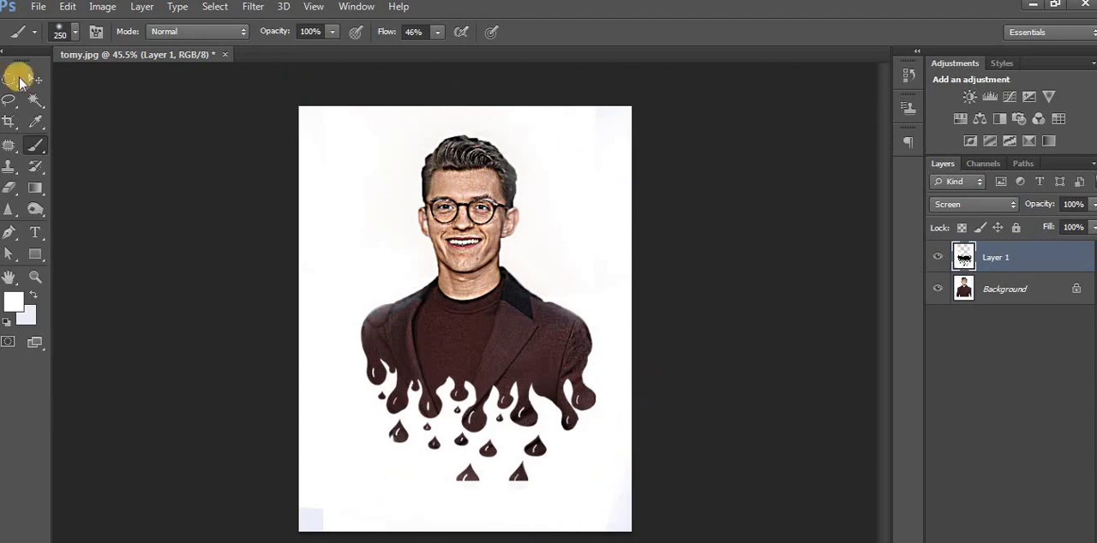
Sharpen the jacket and drips on the drip layer with the Sharpen tool at size 300 and 50% strength.
click(9, 189)
click(9, 210)
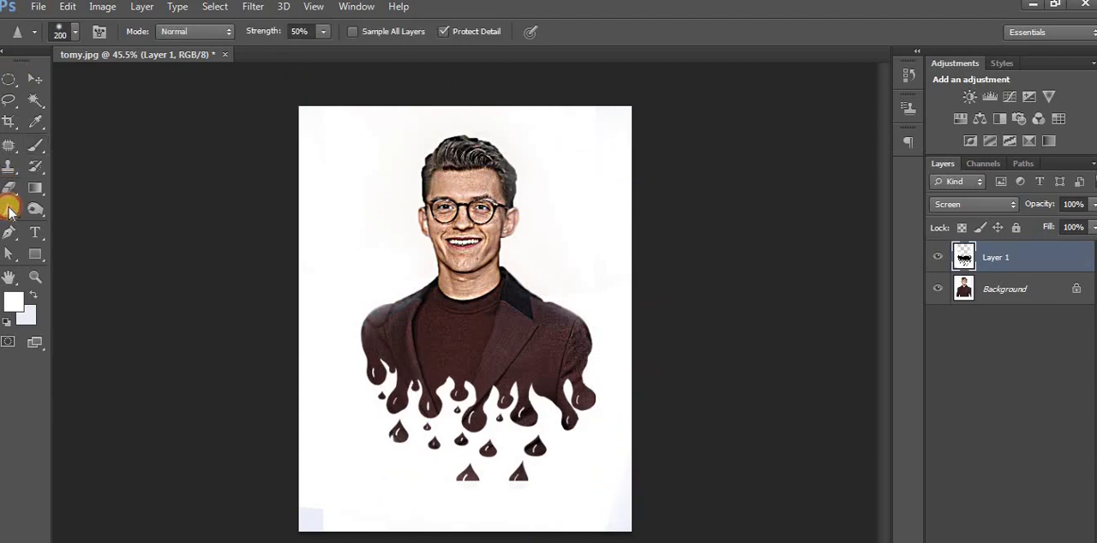
right_click(9, 210)
click(77, 221)
key(bracketright)
key(bracketright)
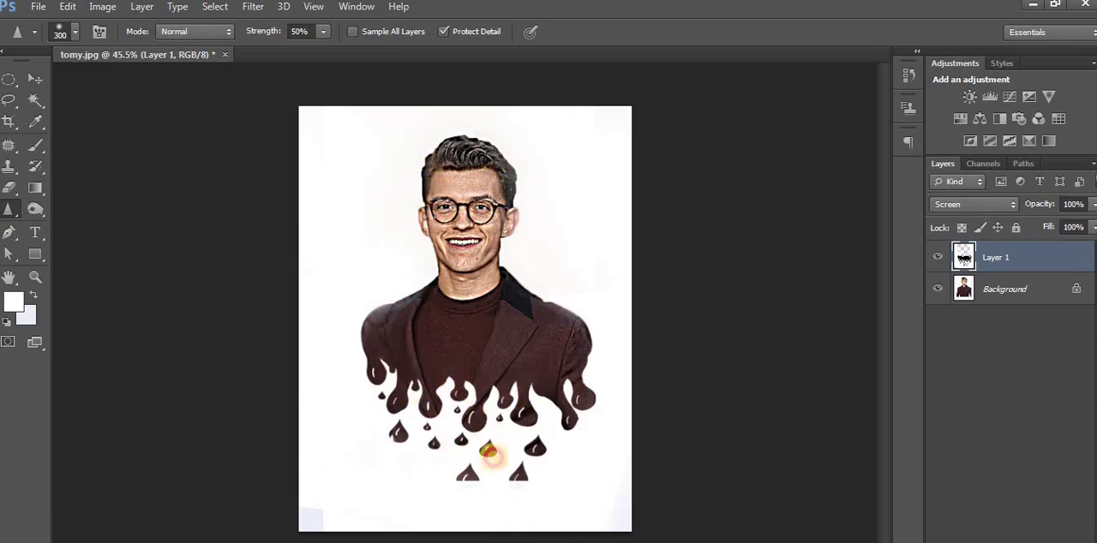
click(582, 355)
click(413, 302)
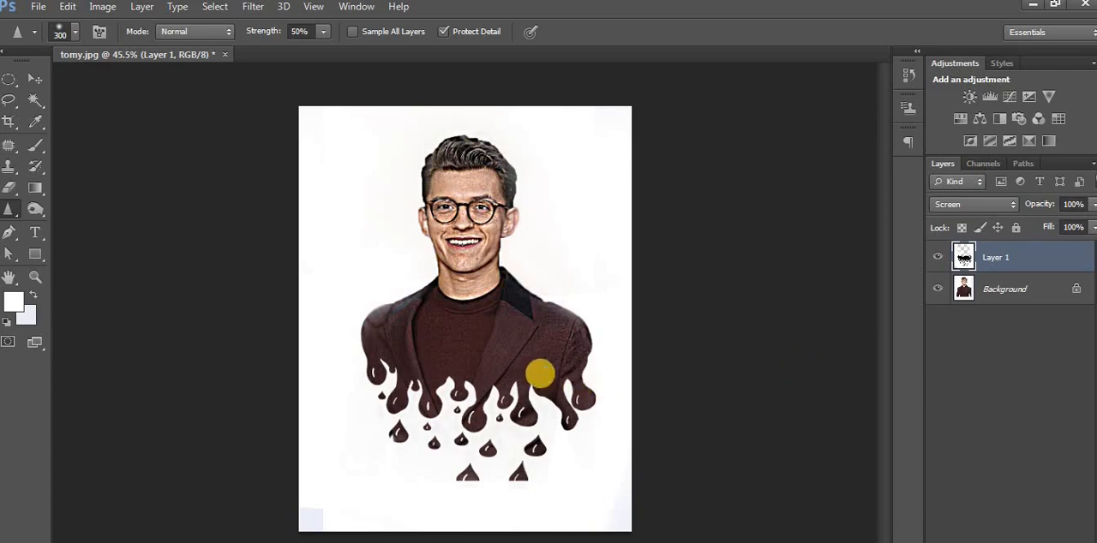
Hide and show the drip layer to compare the portrait with and without the drips.
scroll(485, 358, down, 2)
scroll(485, 358, up, 2)
scroll(486, 359, down, 2)
scroll(486, 358, up, 2)
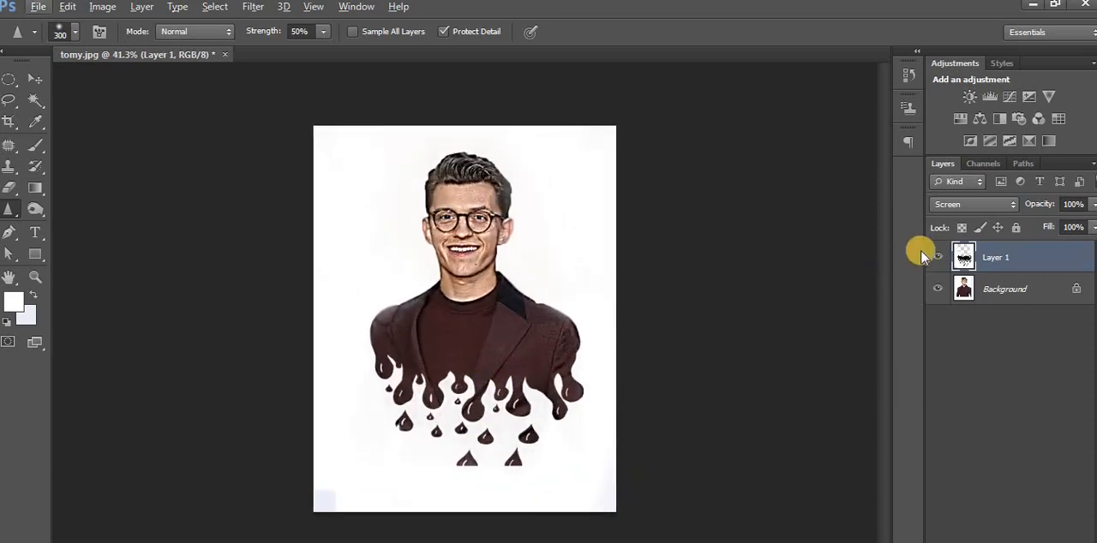
click(937, 256)
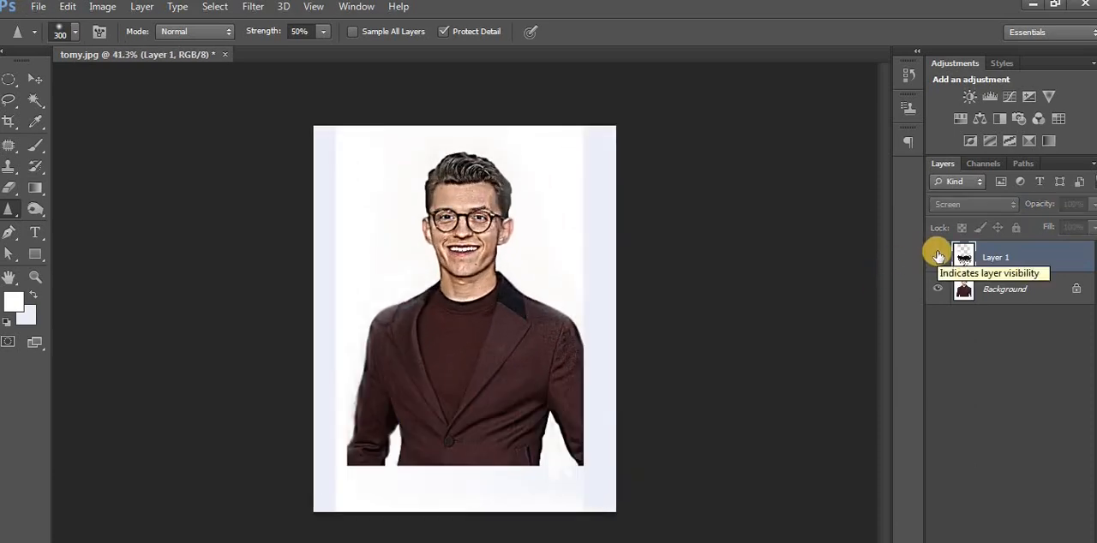
click(937, 256)
click(936, 255)
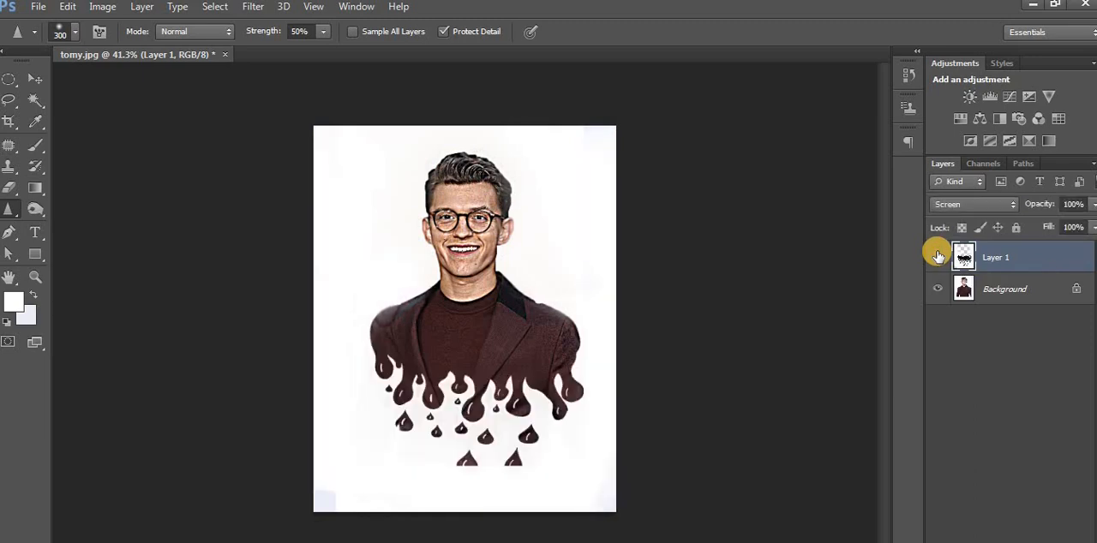
scroll(514, 416, down, 1)
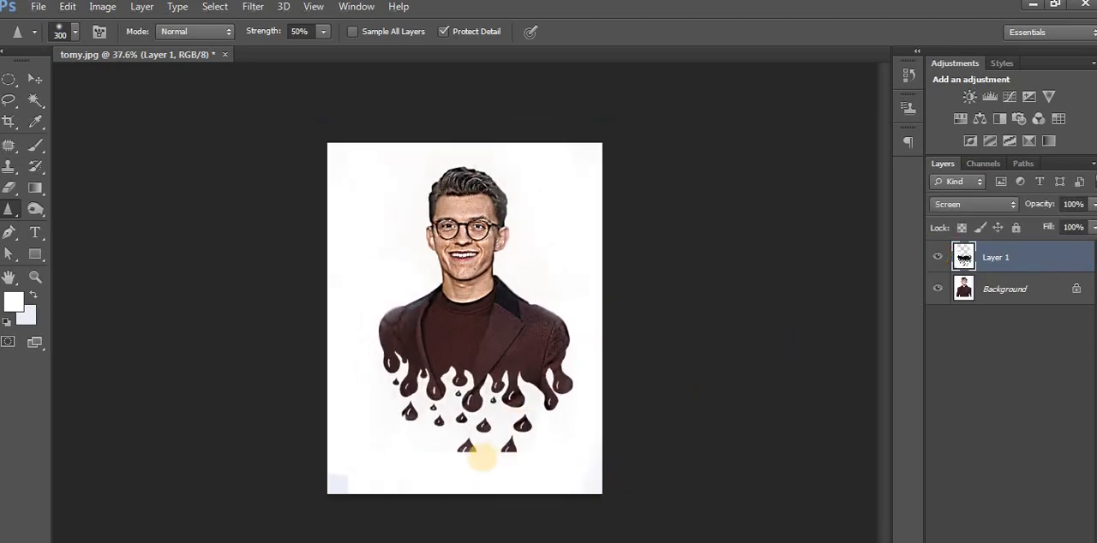
Erase the two lowest cut-off drops from the Background layer with the Eraser at size 60.
scroll(482, 458, up, 1)
click(10, 181)
click(107, 227)
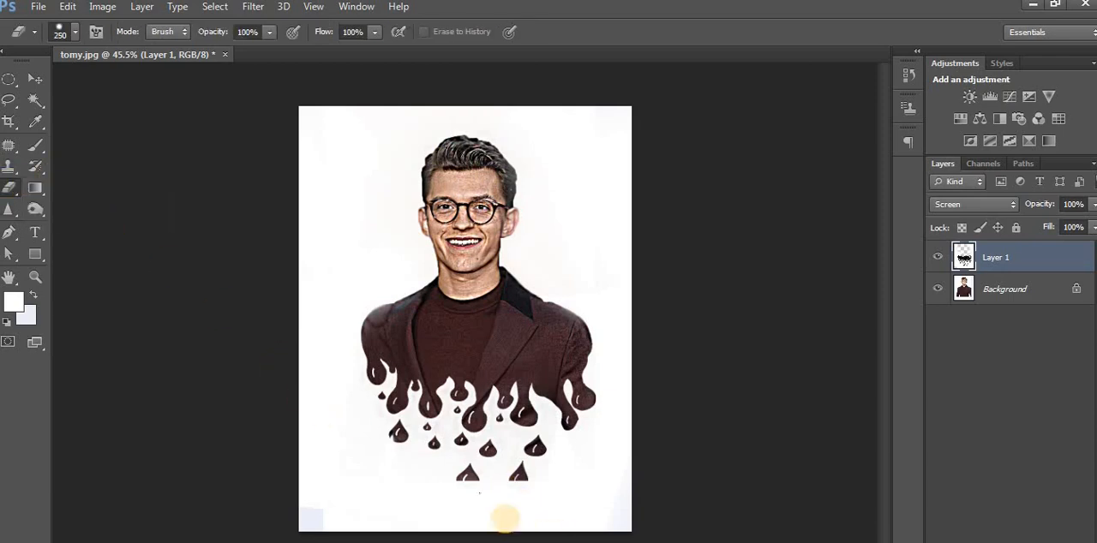
key(bracketleft)
key(bracketleft)
key(bracketleft)
key(bracketleft)
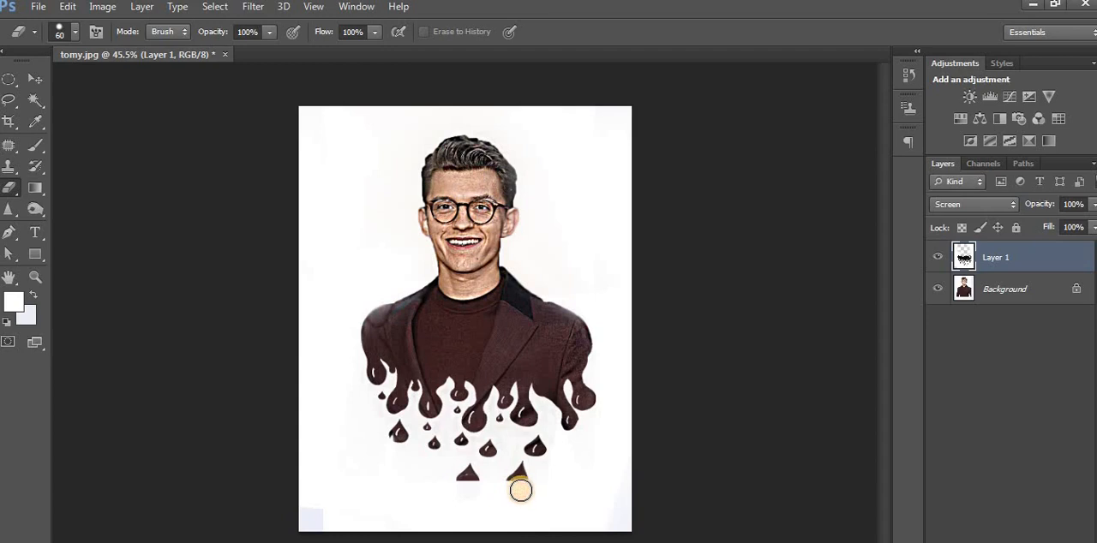
click(968, 289)
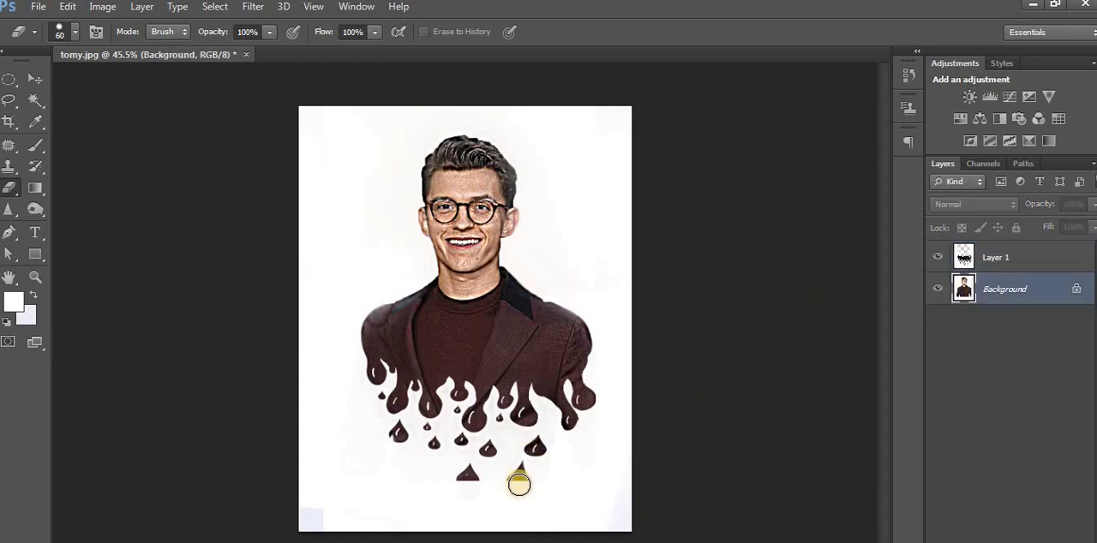
click(518, 481)
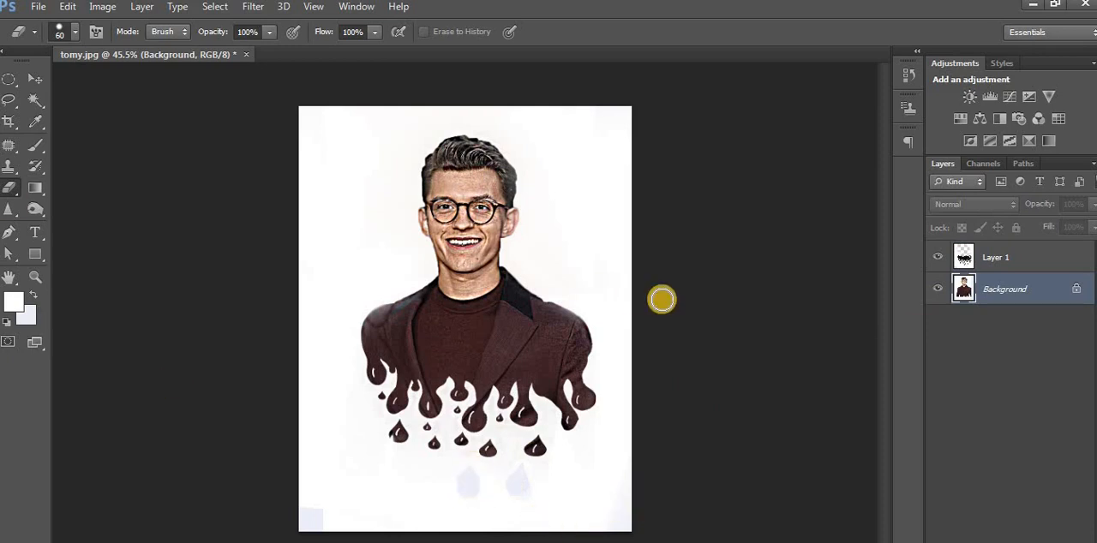
Reselect the drip layer and switch its visibility off and on to review the cleaned-up portrait.
click(34, 78)
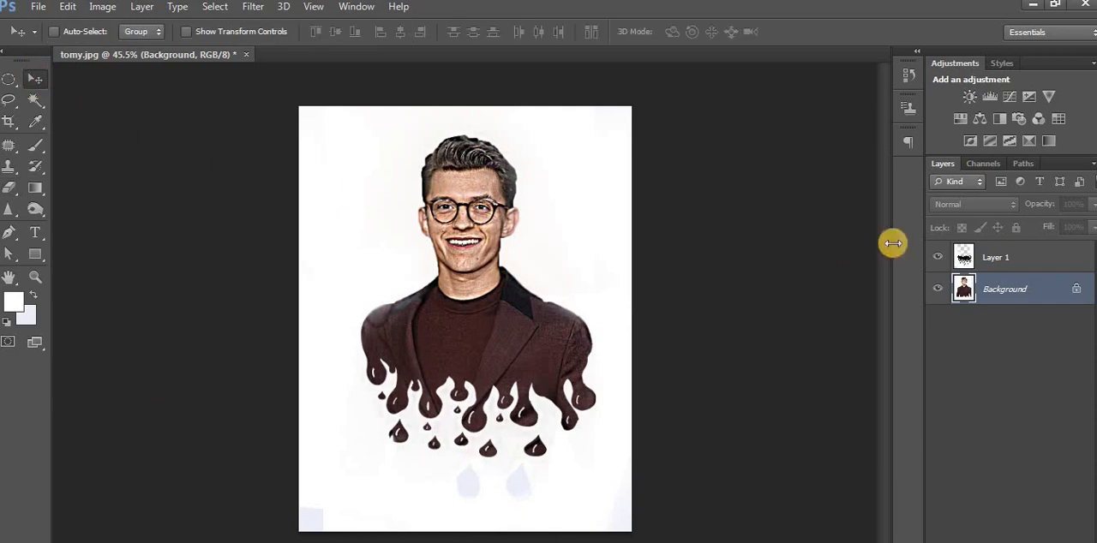
click(994, 257)
scroll(480, 337, down, 1)
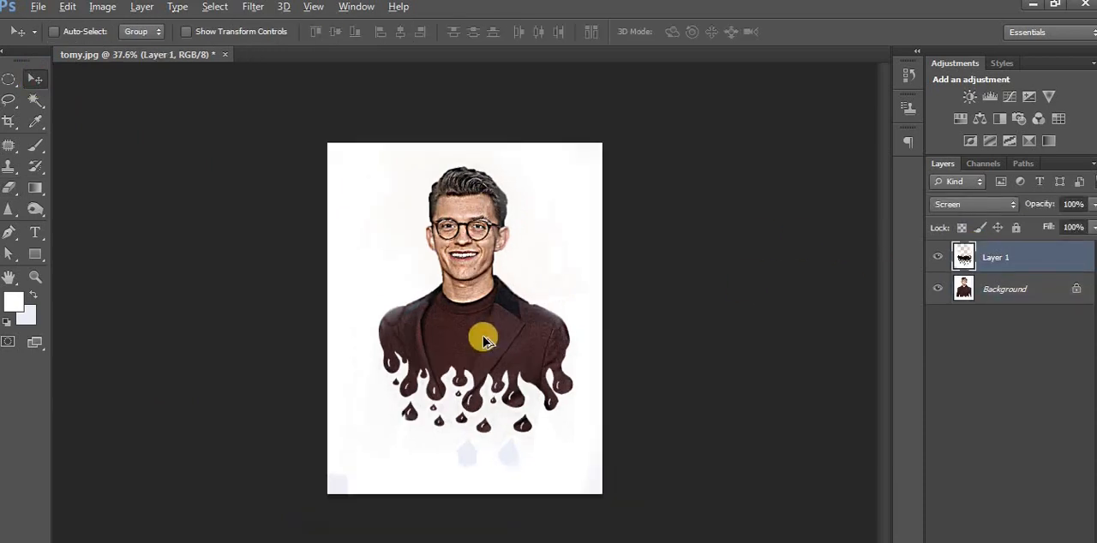
click(939, 257)
click(940, 257)
click(940, 257)
click(940, 257)
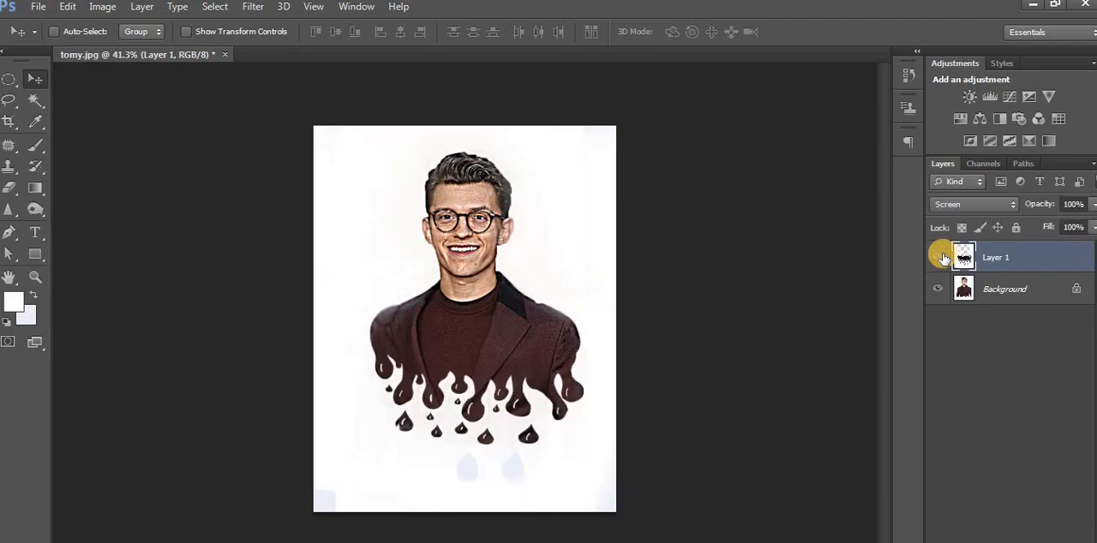
click(941, 257)
click(941, 257)
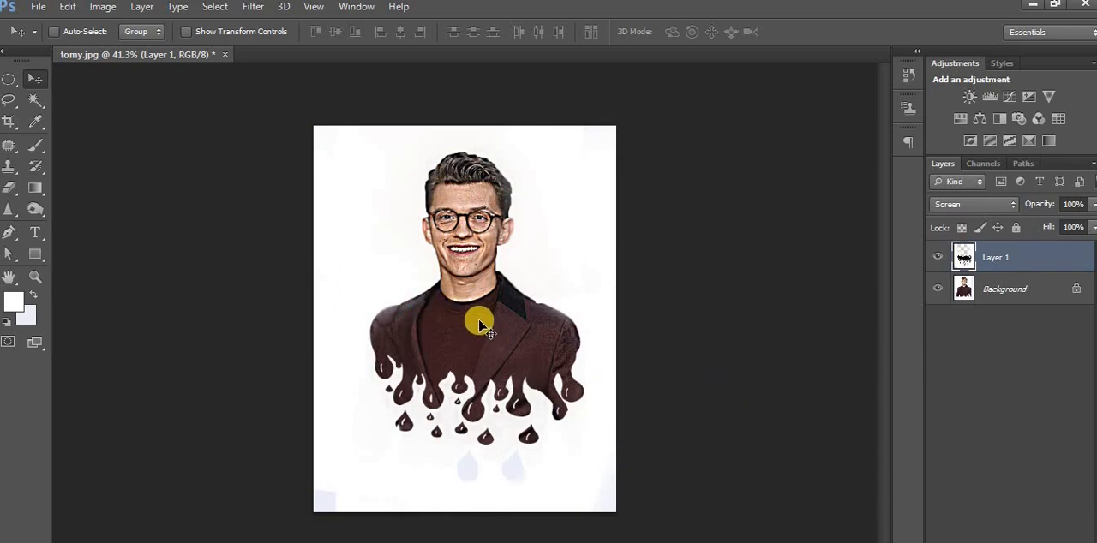
Erase the drip layer's remaining haze along both shoulders of the jacket with the Eraser at size 35.
scroll(478, 323, up, 2)
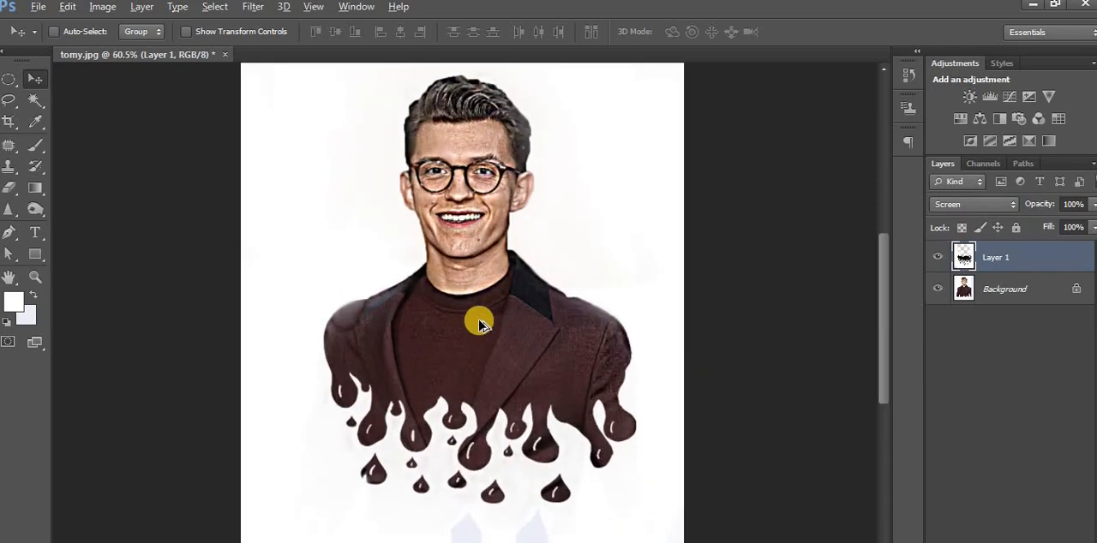
scroll(479, 323, up, 2)
click(17, 188)
click(62, 188)
key(bracketleft)
key(bracketleft)
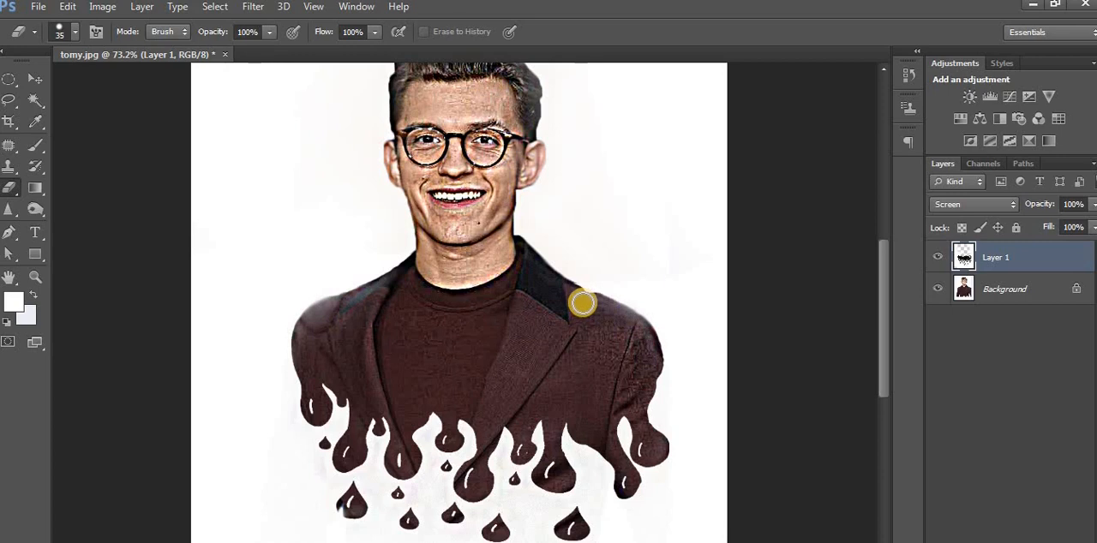
drag(591, 305, 614, 313)
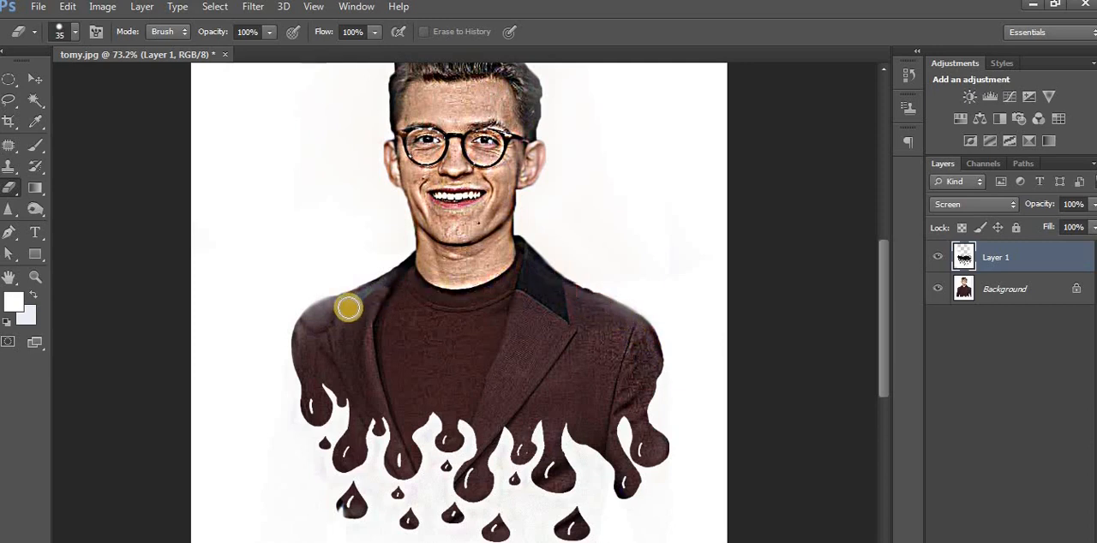
mouse_move(316, 322)
mouse_down()
mouse_move(412, 284)
mouse_move(454, 251)
mouse_move(506, 276)
mouse_move(501, 235)
mouse_move(472, 214)
mouse_up()
scroll(460, 344, down, 2)
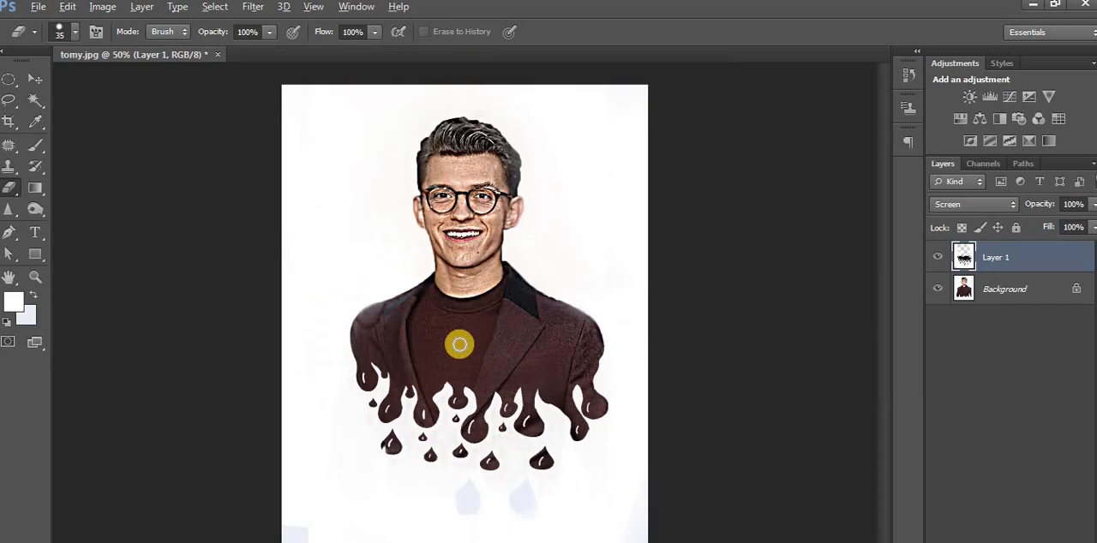